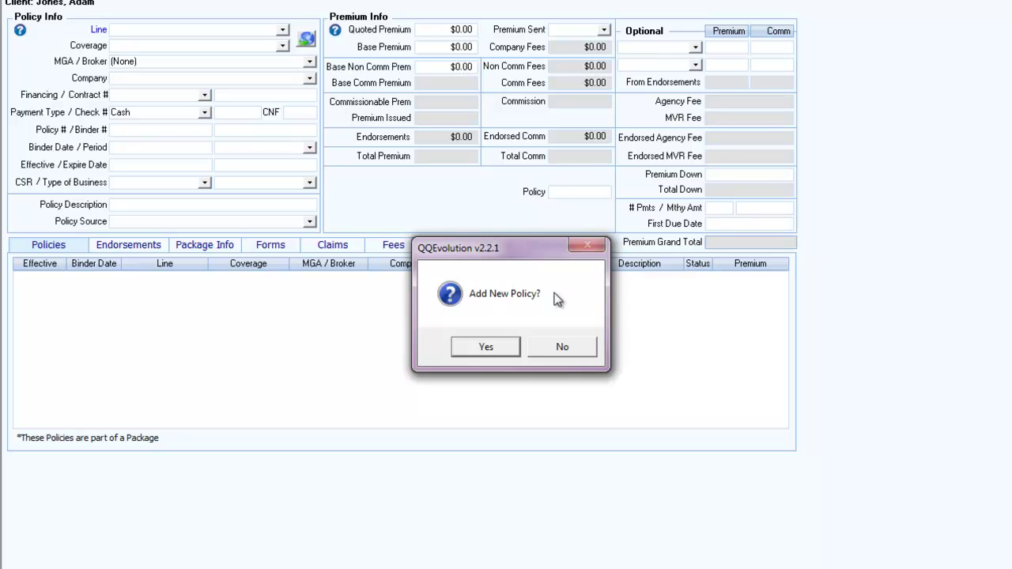
Step: Start adding a new policy for the client
click(476, 340)
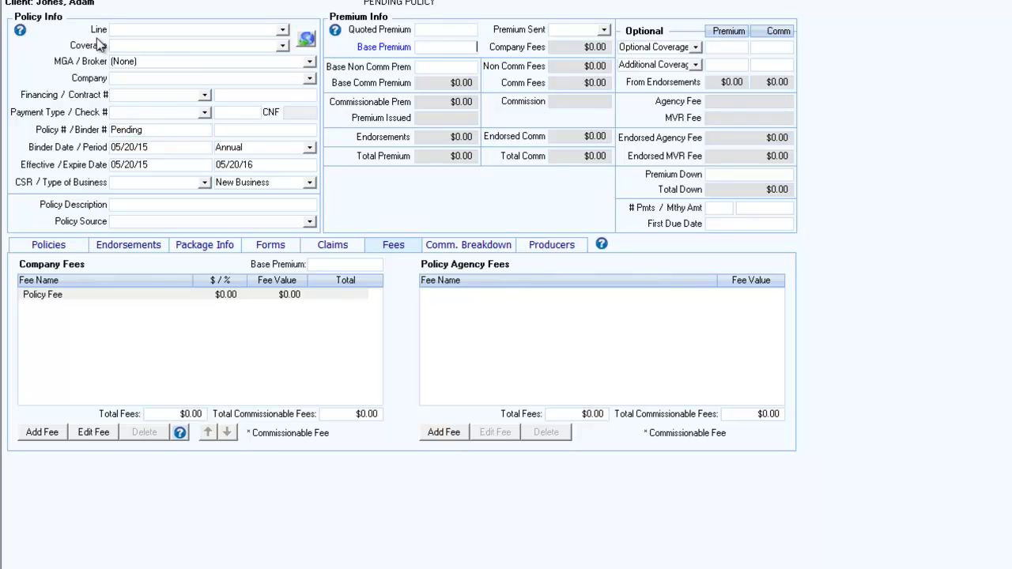
Step: Examine the available choices for the policy's line, coverage and MGA / broker
click(282, 30)
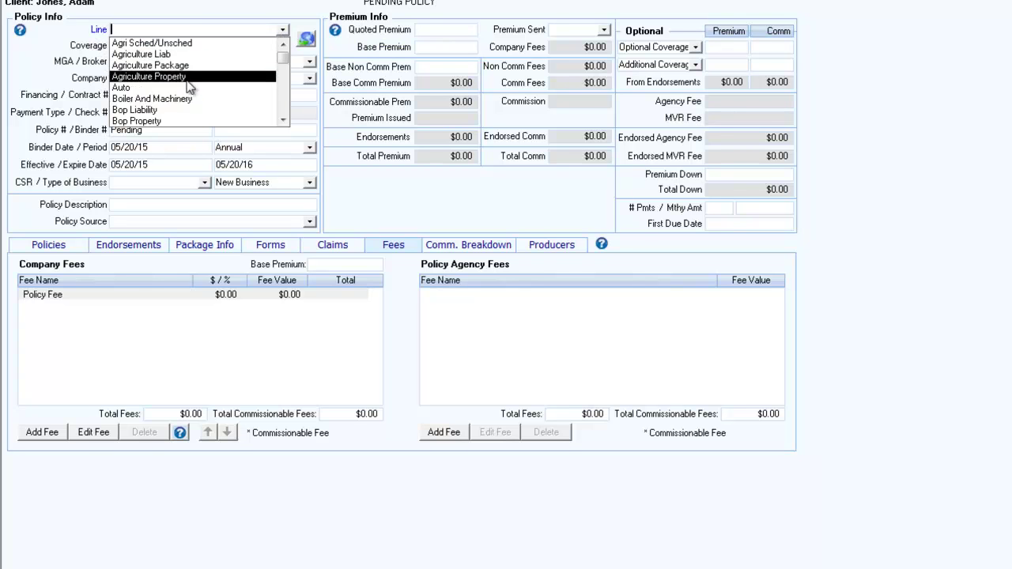
click(282, 120)
click(282, 120)
click(282, 120)
click(282, 120)
click(36, 54)
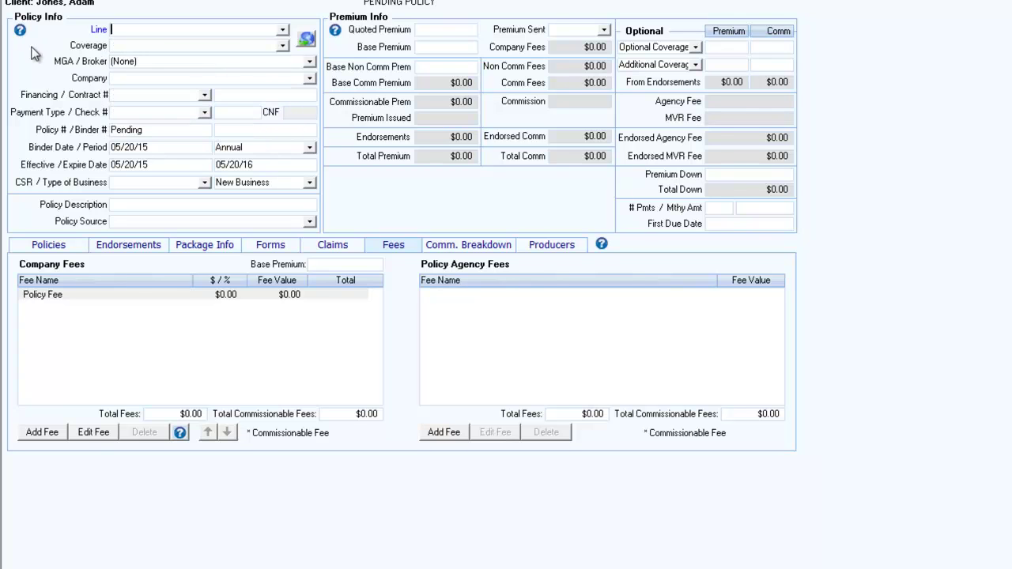
click(282, 46)
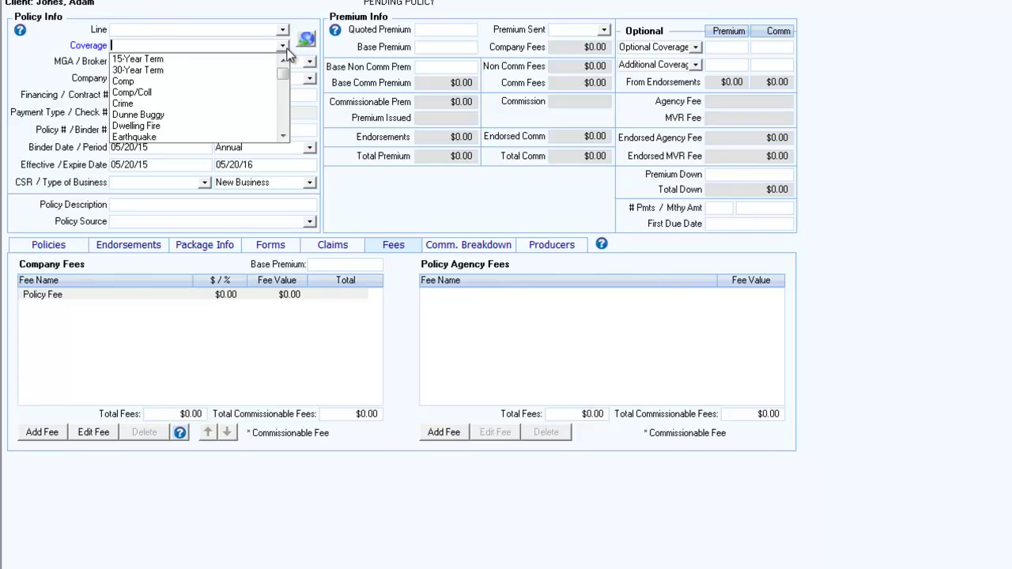
click(287, 49)
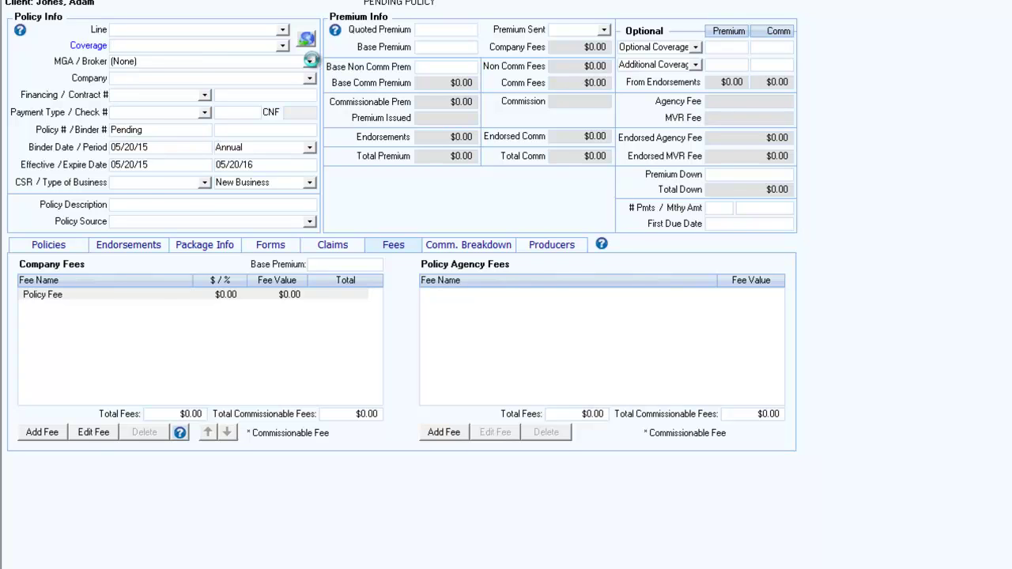
click(312, 62)
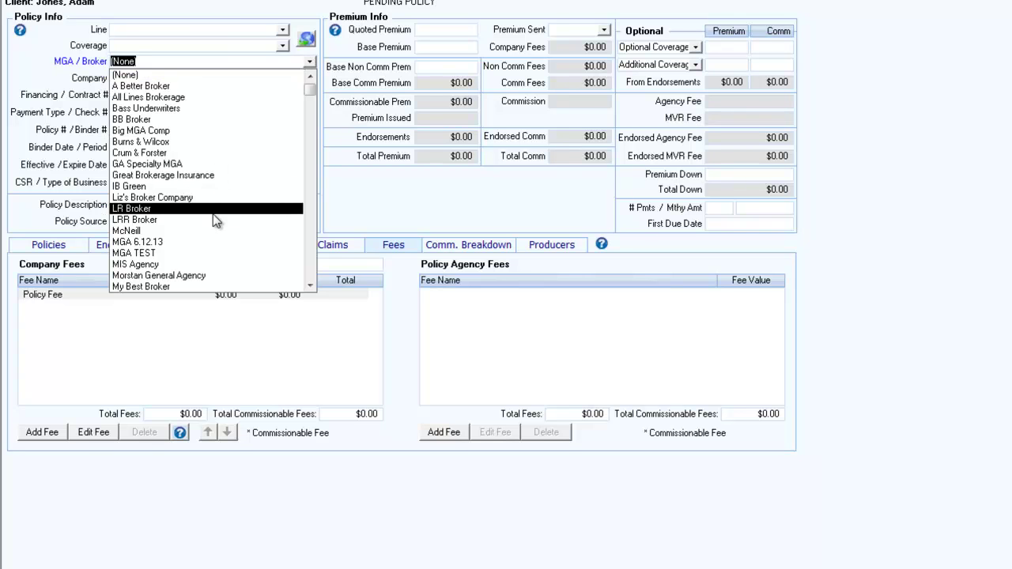
click(310, 62)
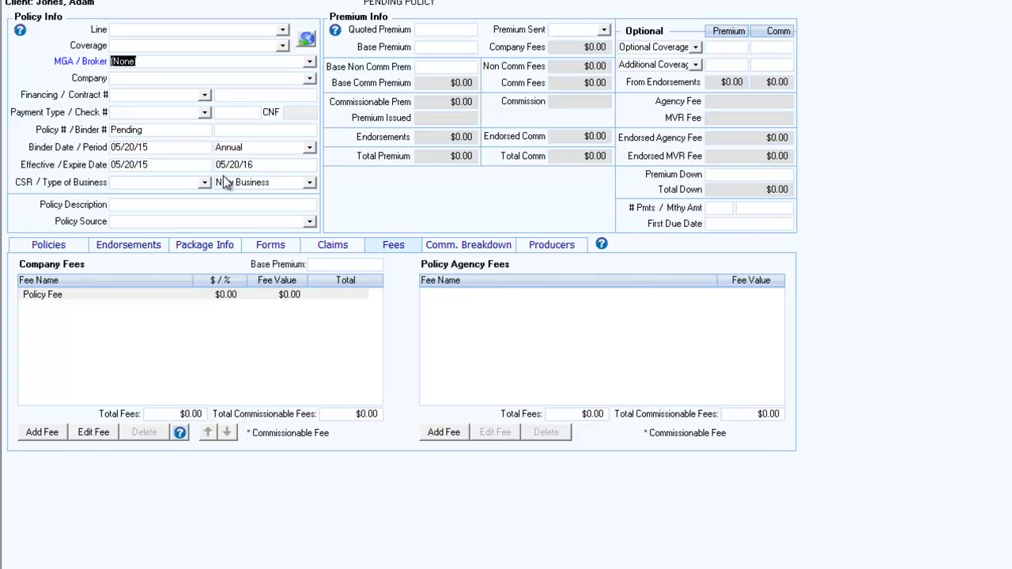
Step: Set the policy line to Auto and decline creating the policy details from the client screen
click(282, 30)
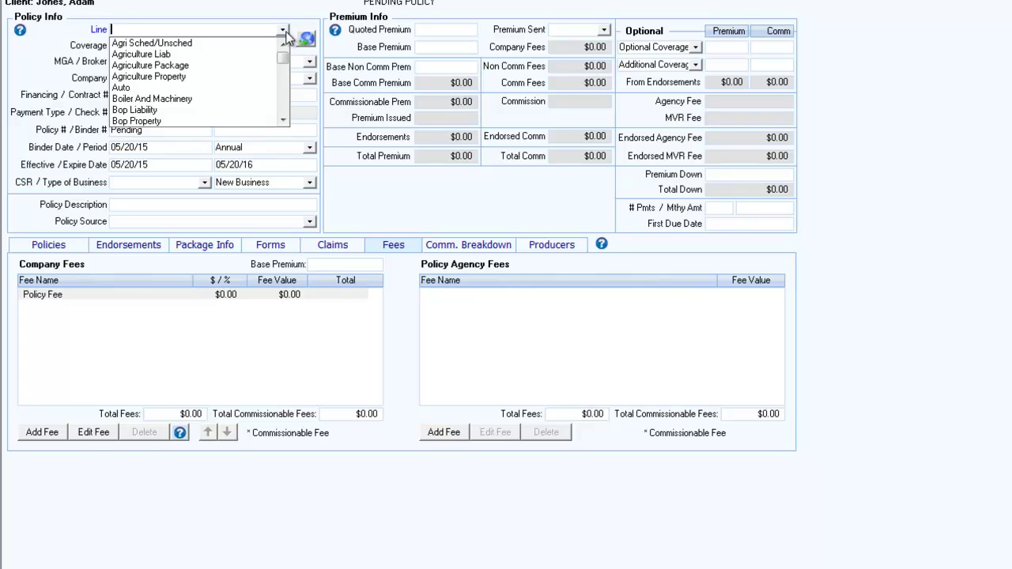
click(147, 87)
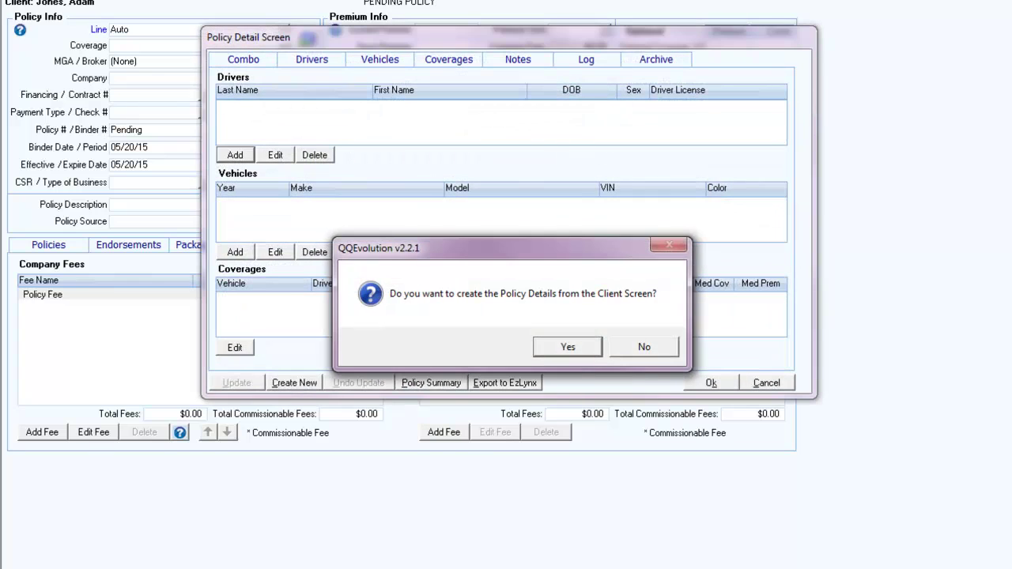
click(630, 350)
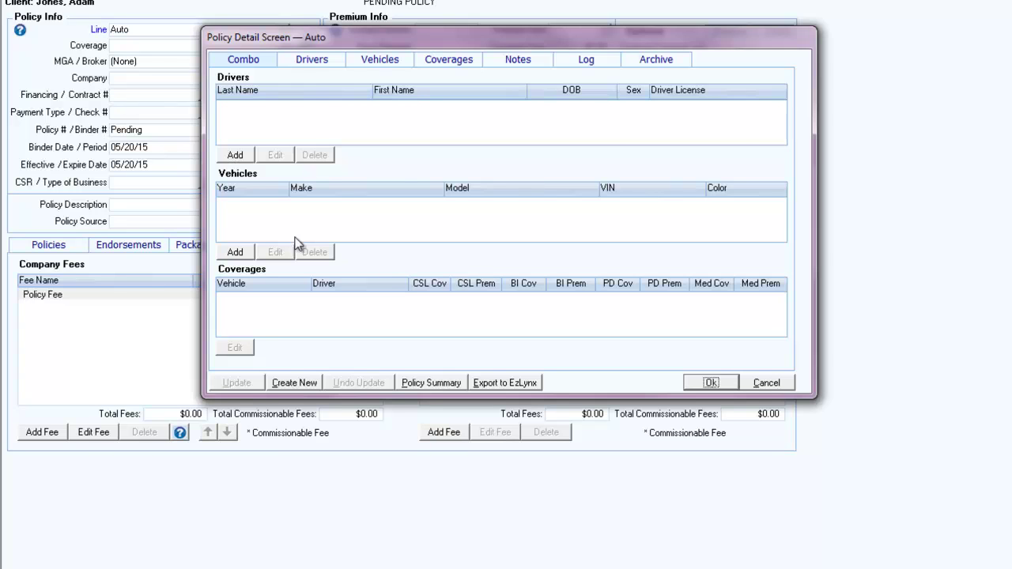
Step: Look through the drivers, vehicles, coverages and notes sections of the auto policy details, then cancel out of them
click(313, 63)
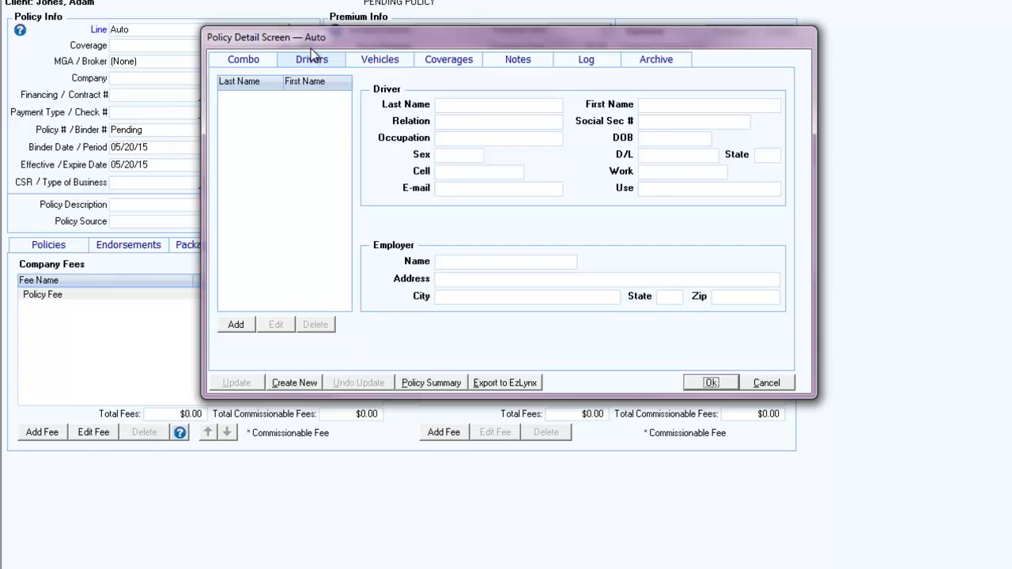
click(377, 60)
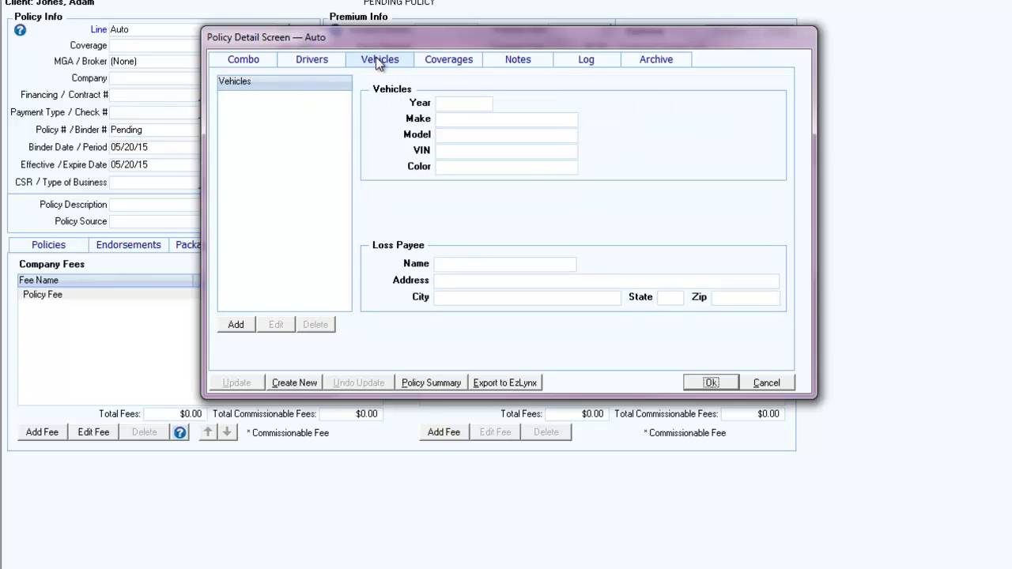
click(455, 59)
click(504, 65)
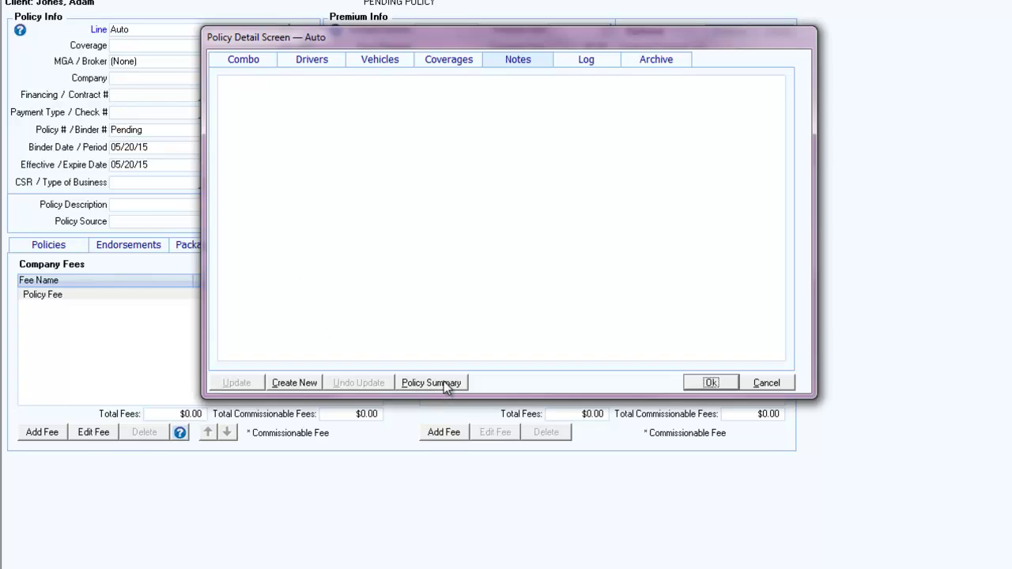
click(771, 384)
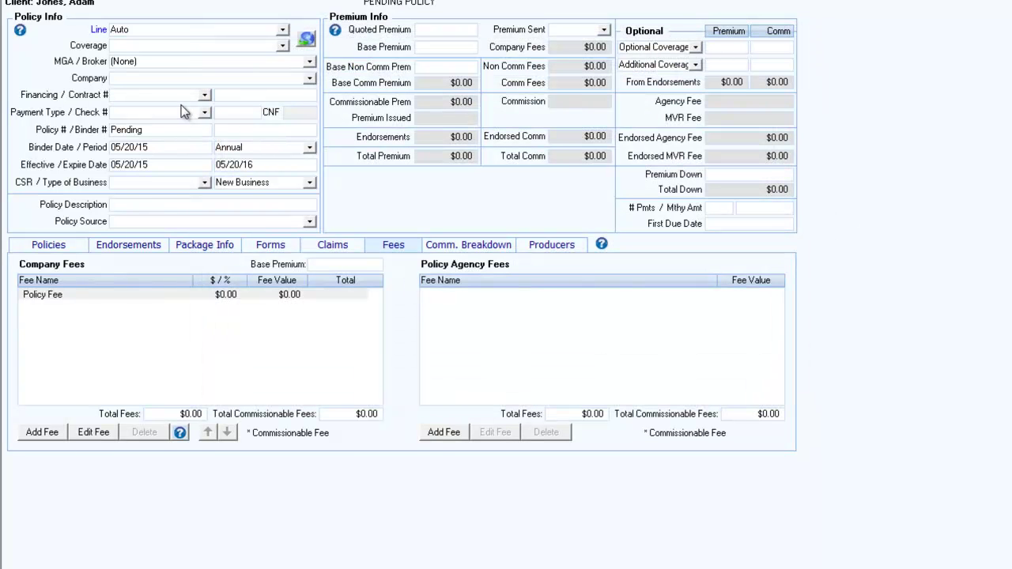
Step: Examine the coverage, financing and payment type choices, the contract, policy number and binder date fields, and the policy period options
click(282, 46)
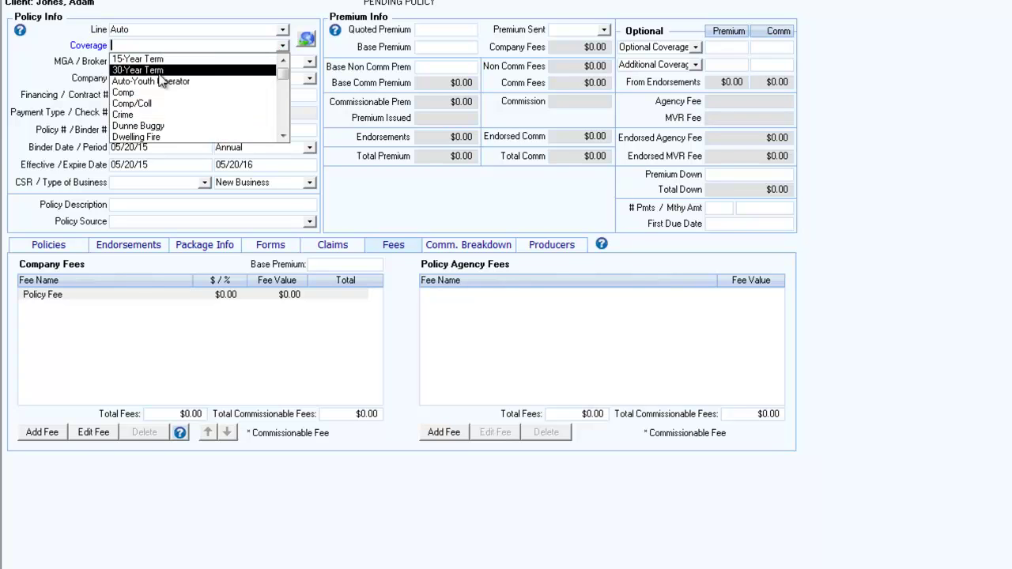
scroll(165, 131, down, 4)
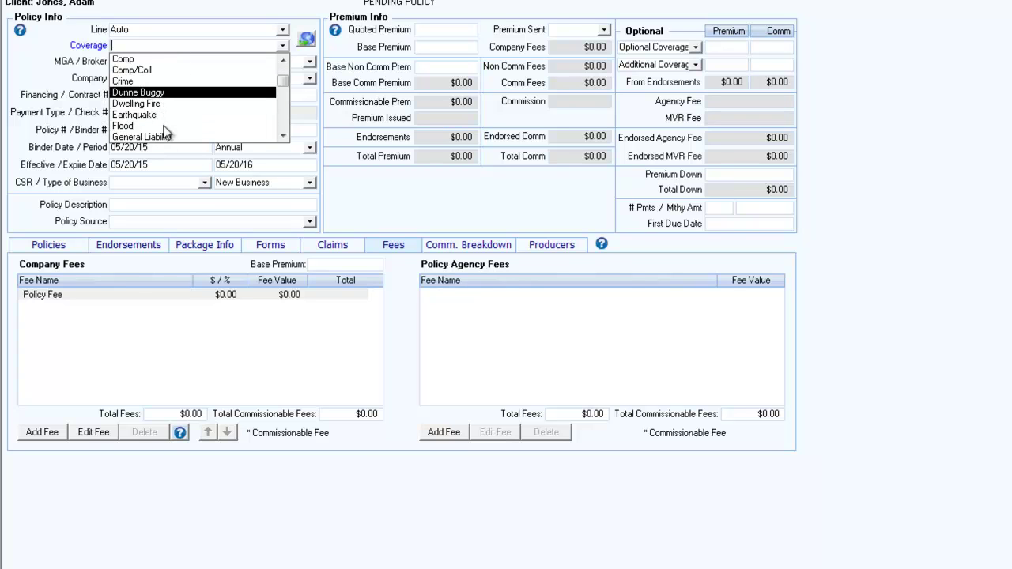
scroll(165, 131, down, 1)
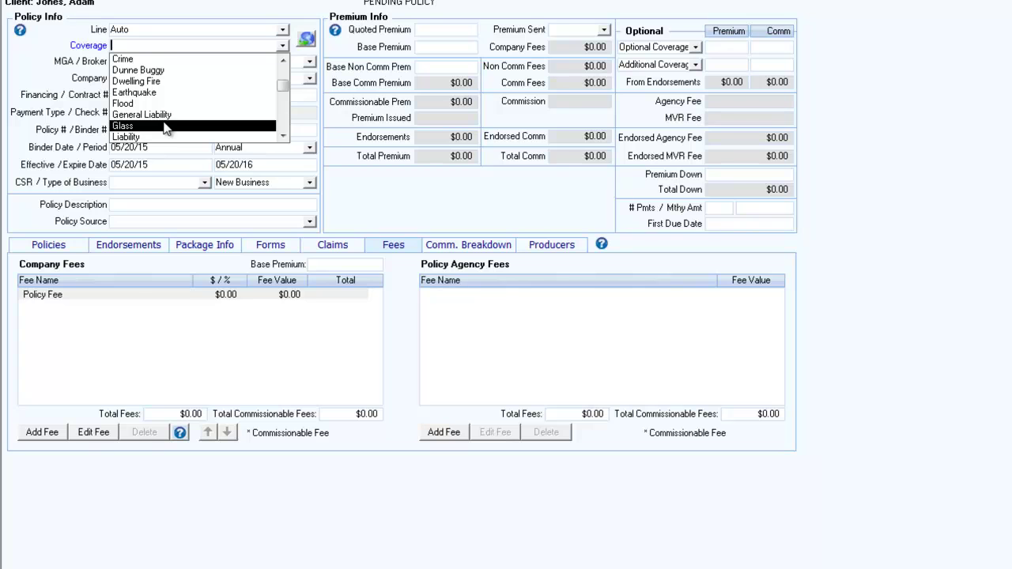
click(41, 70)
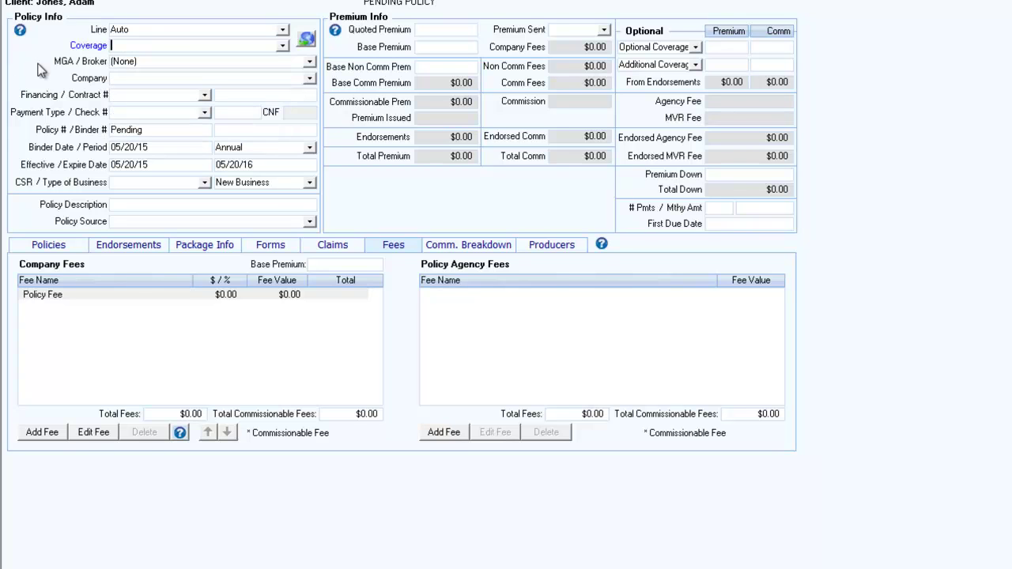
click(204, 96)
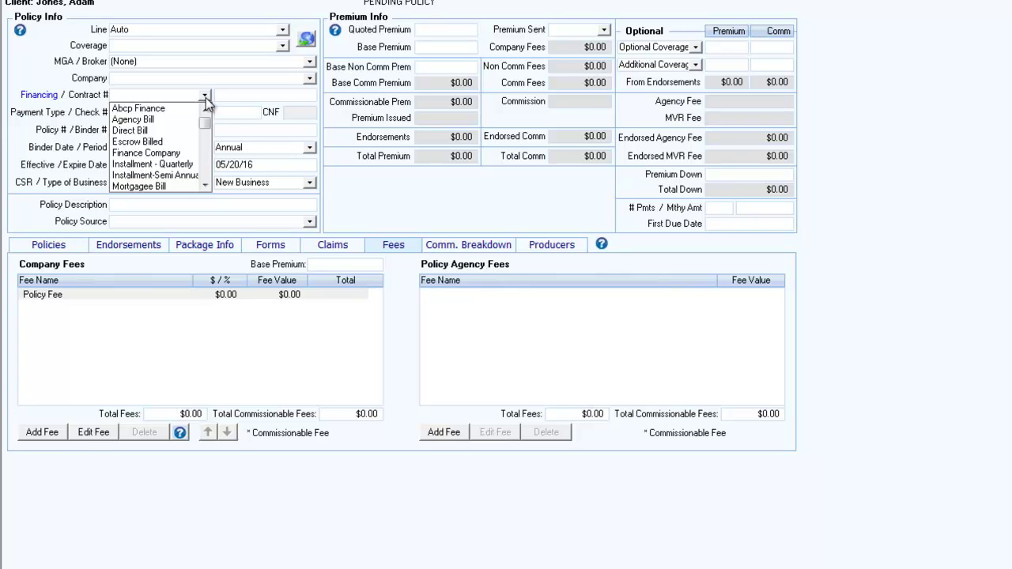
click(223, 95)
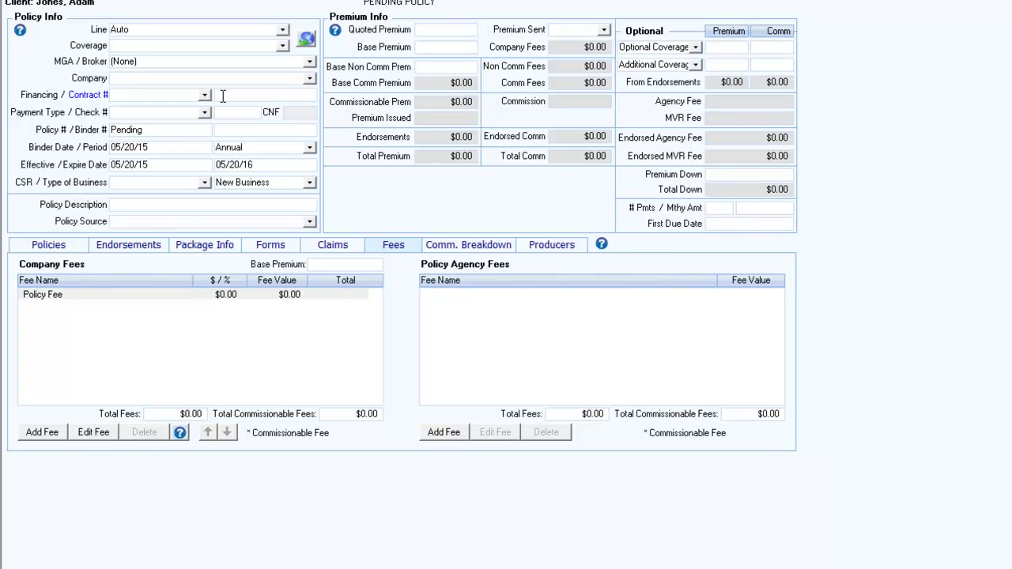
click(205, 113)
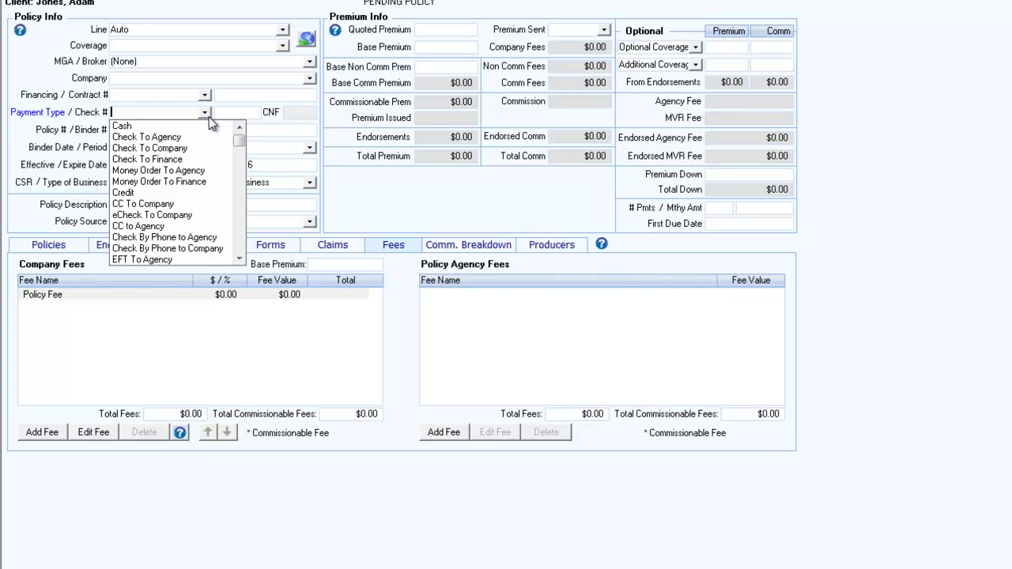
click(209, 116)
click(180, 133)
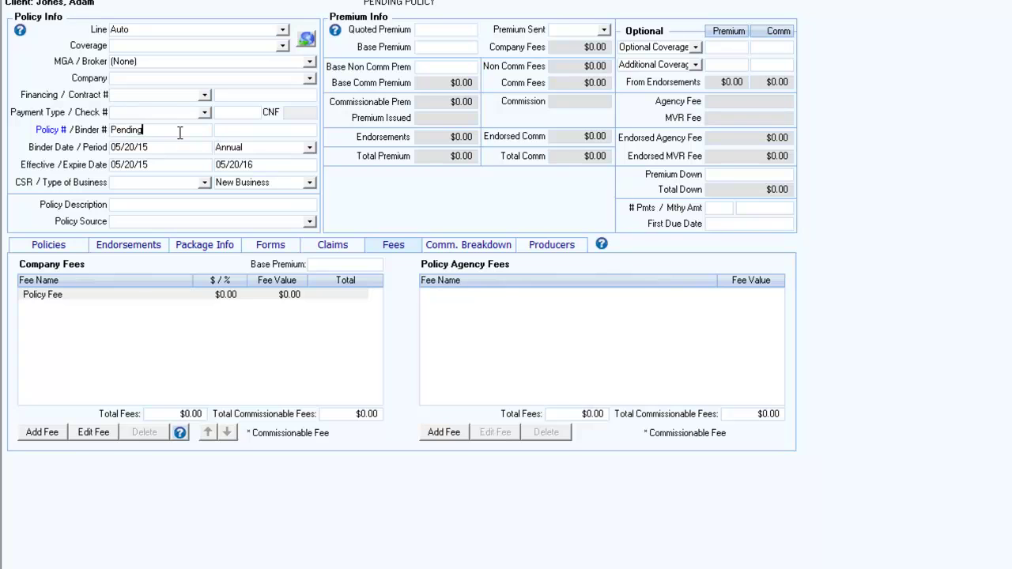
click(178, 144)
key(Tab)
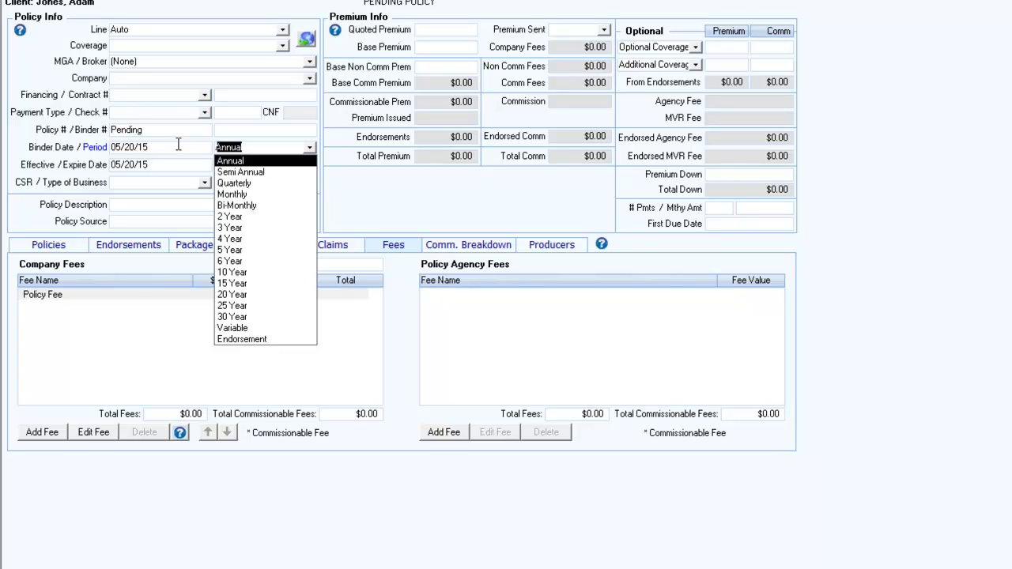
Step: Set the policy's effective date to 06/01/15
click(166, 164)
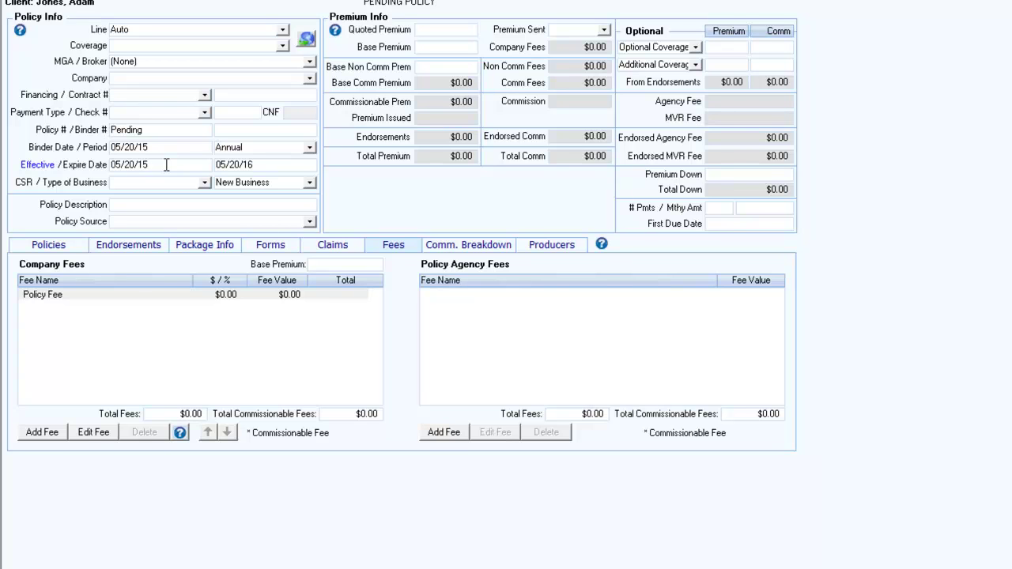
key(BackSpace)
key(BackSpace)
key(BackSpace)
key(BackSpace)
key(BackSpace)
text(6/01)
text(15)
key(Tab)
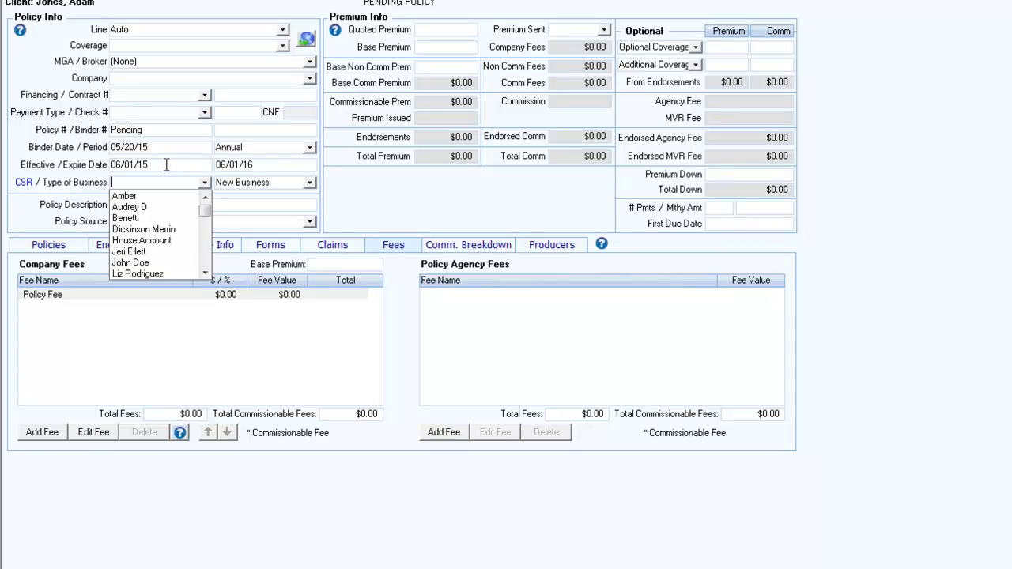
Step: Check the type of business options and the policy description field, and set the policy source to Walk In
key(Tab)
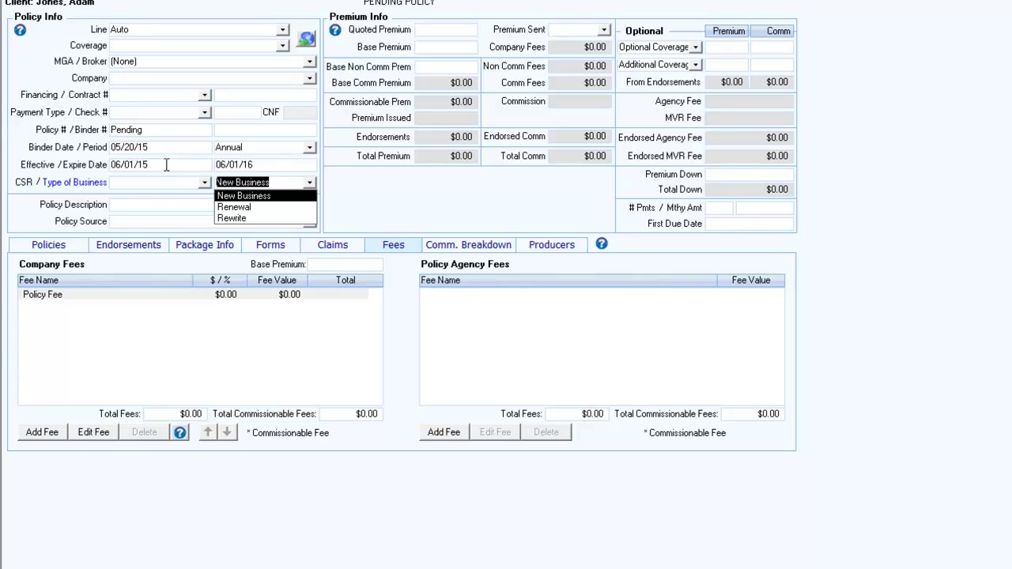
click(139, 206)
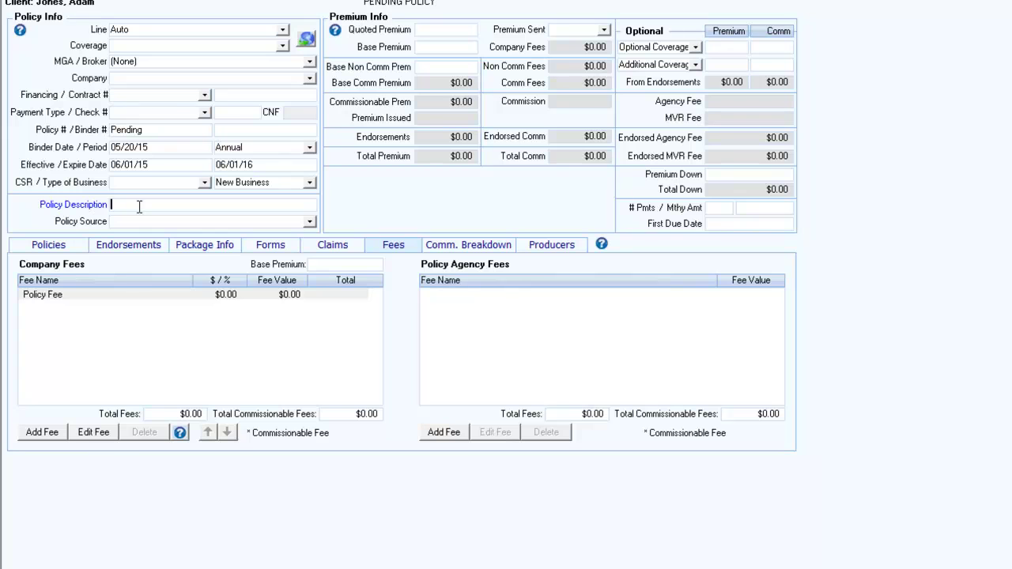
click(138, 220)
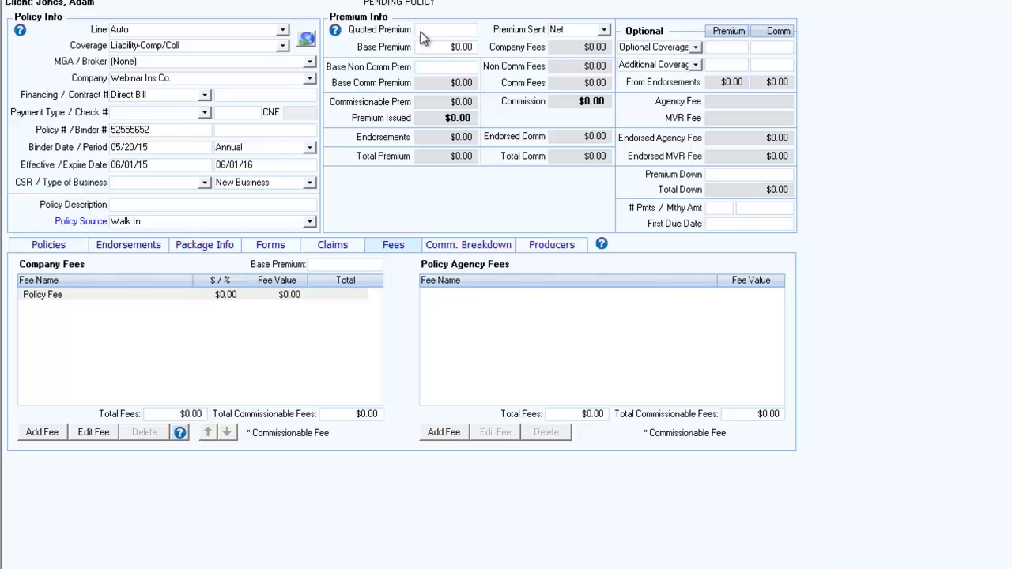
Step: Enter a quoted premium of $1,250.00 and a base premium of $1,000.00 for the policy
click(434, 70)
click(462, 48)
text(00)
key(Return)
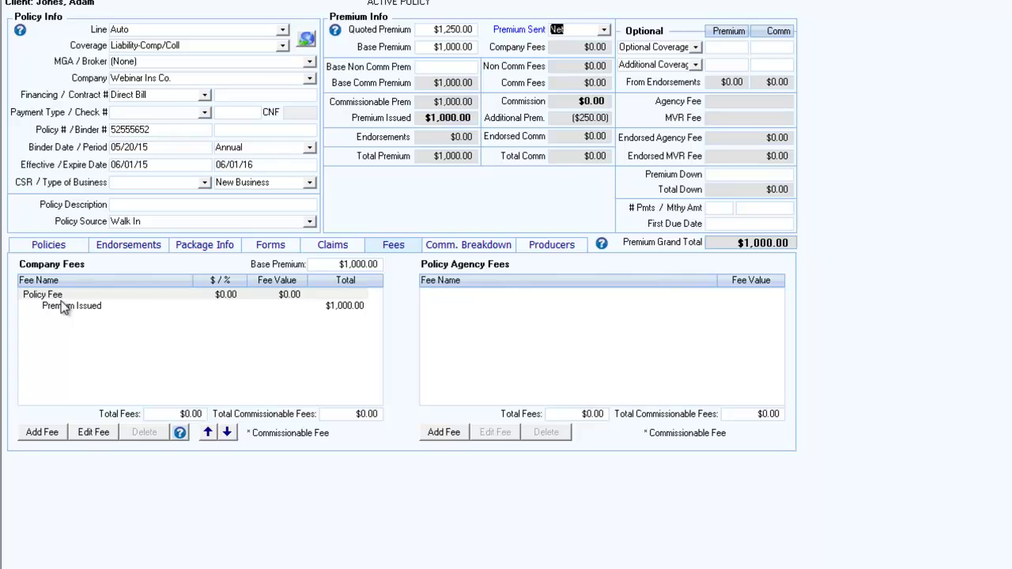
Step: Add a company fee named LR Insurance Fee as a non-commissionable flat rate of $50.00
click(246, 299)
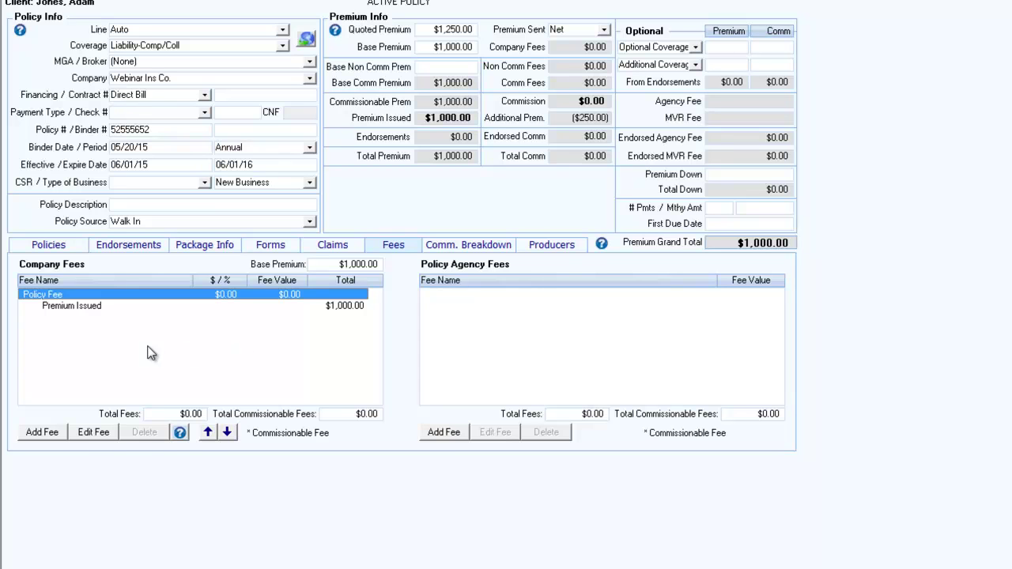
click(40, 432)
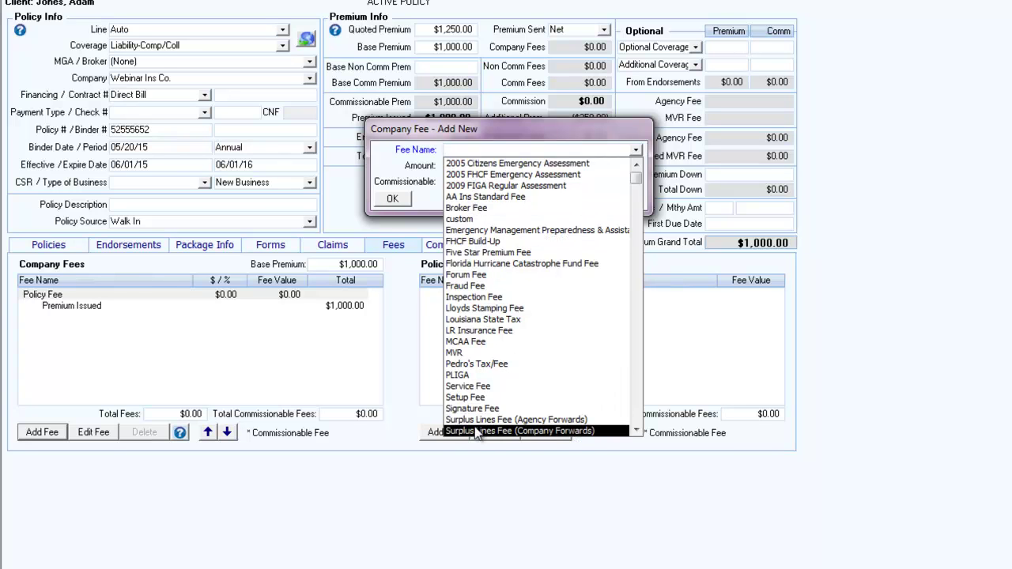
click(457, 332)
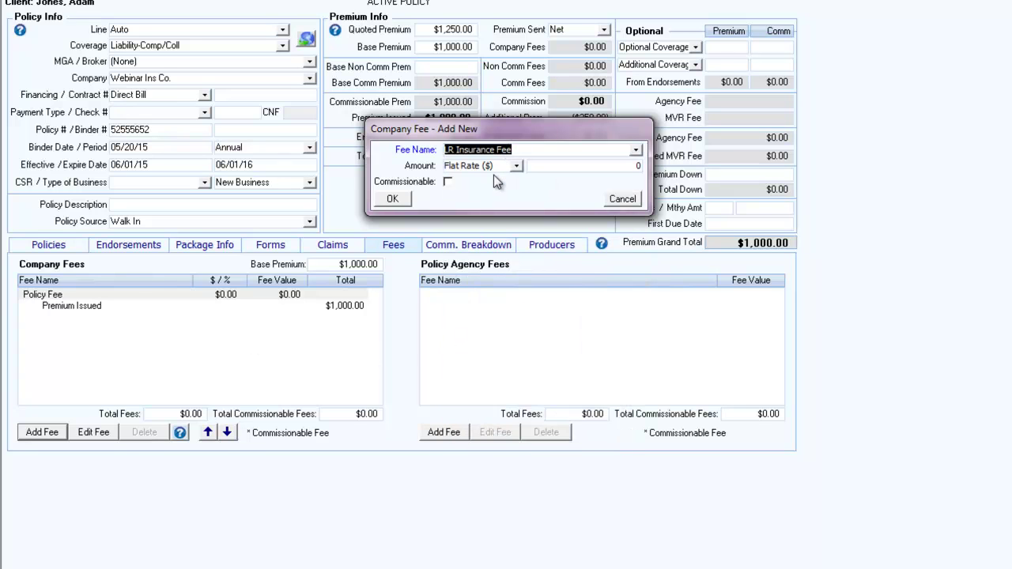
click(516, 168)
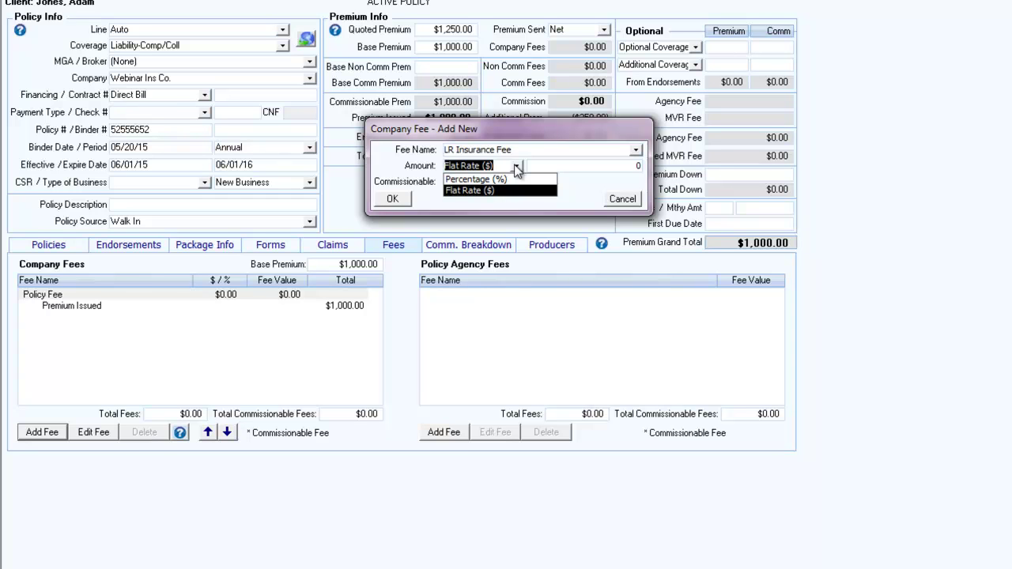
click(516, 168)
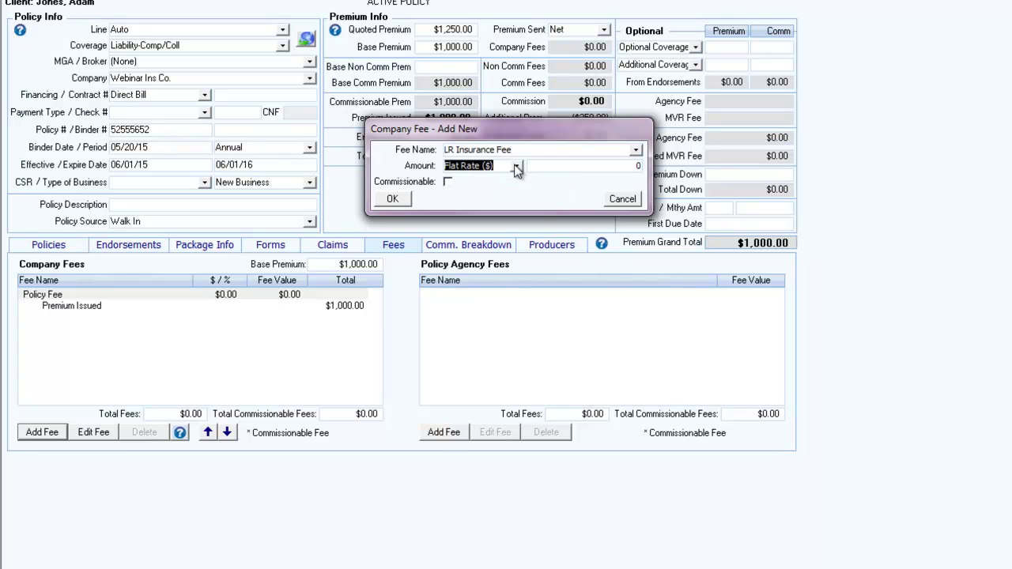
click(609, 164)
text(50.00)
click(392, 198)
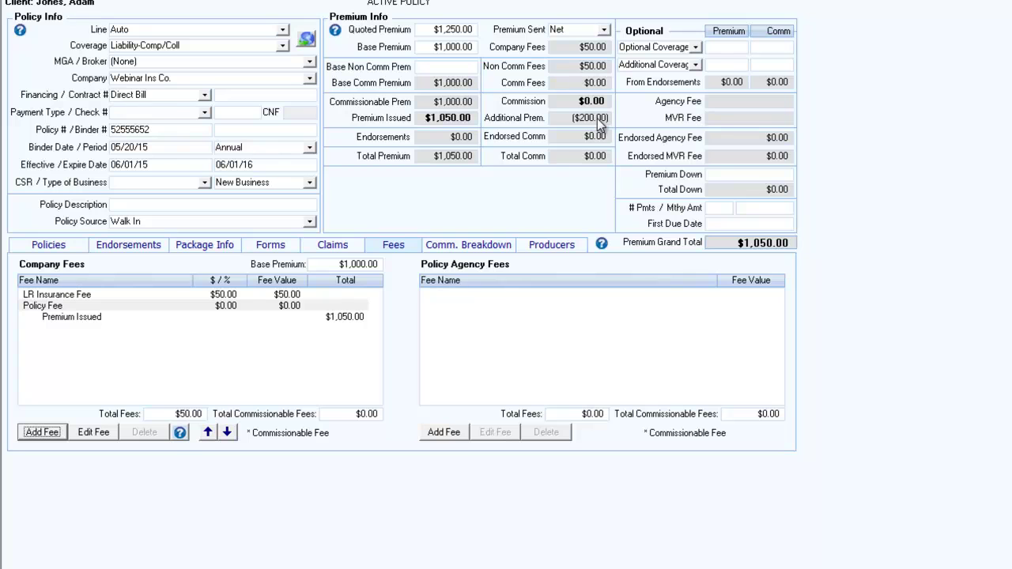
Step: Set the existing Policy Fee among the company fees to a flat rate of $50.00
click(68, 306)
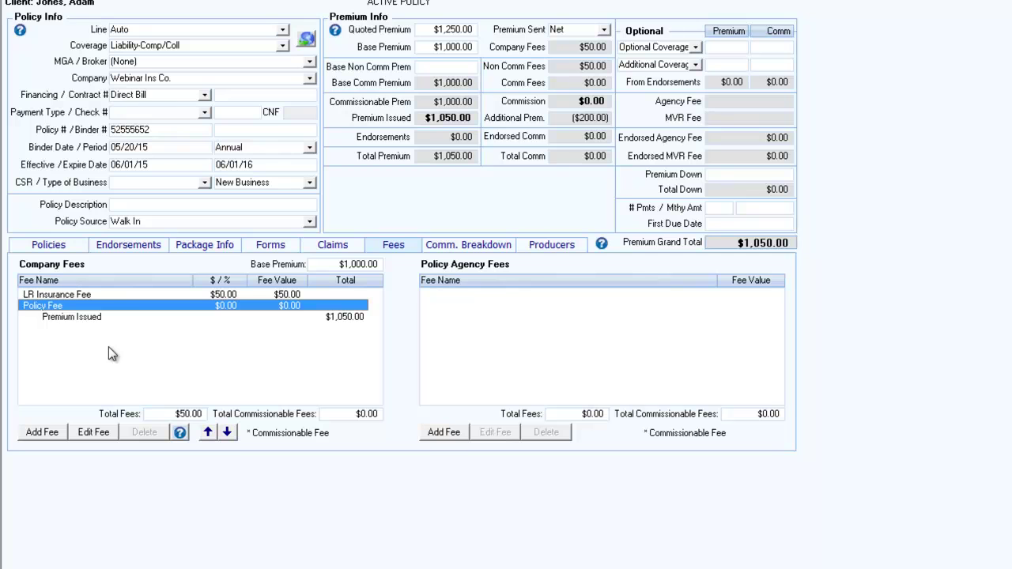
click(94, 434)
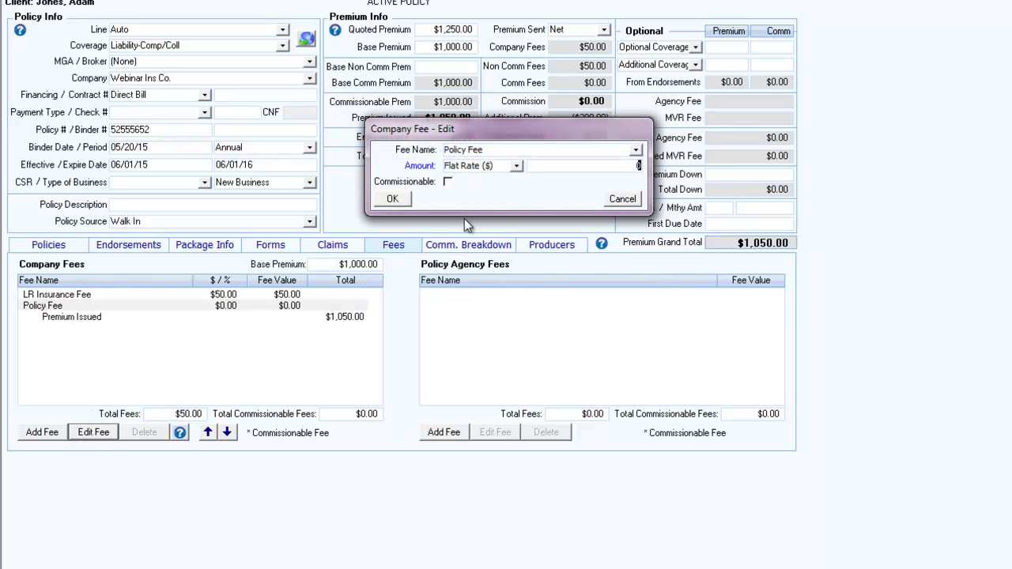
text(50.00)
click(393, 200)
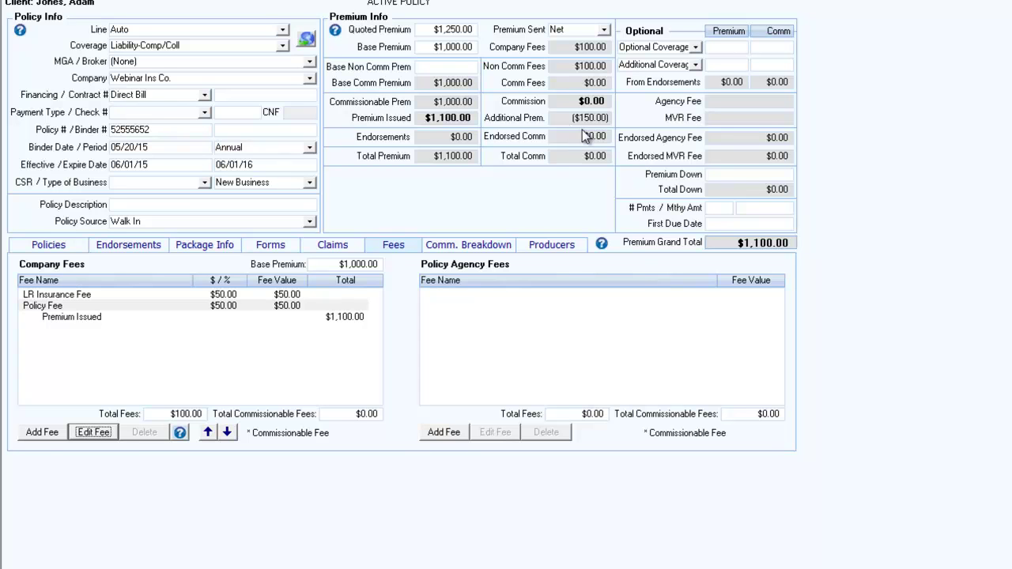
Step: Add a company fee named Inspection Fee as a non-commissionable flat rate of $150.00
click(41, 433)
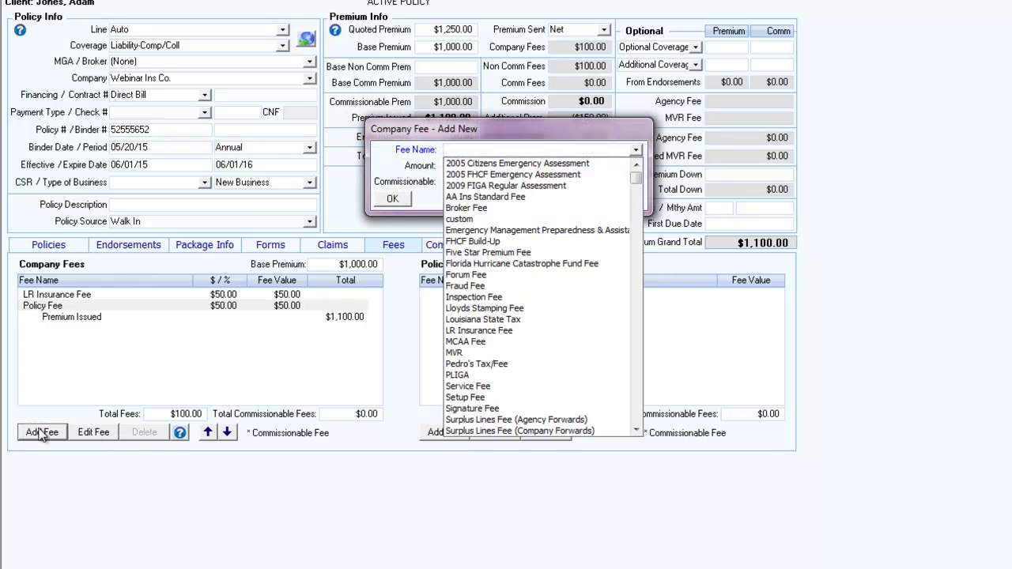
click(466, 299)
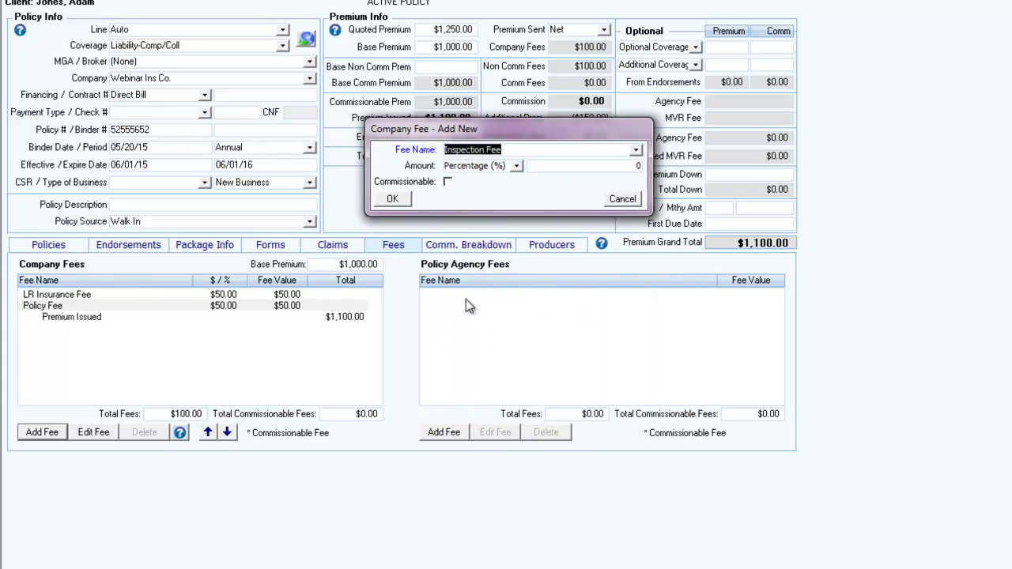
click(606, 163)
text(150.0)
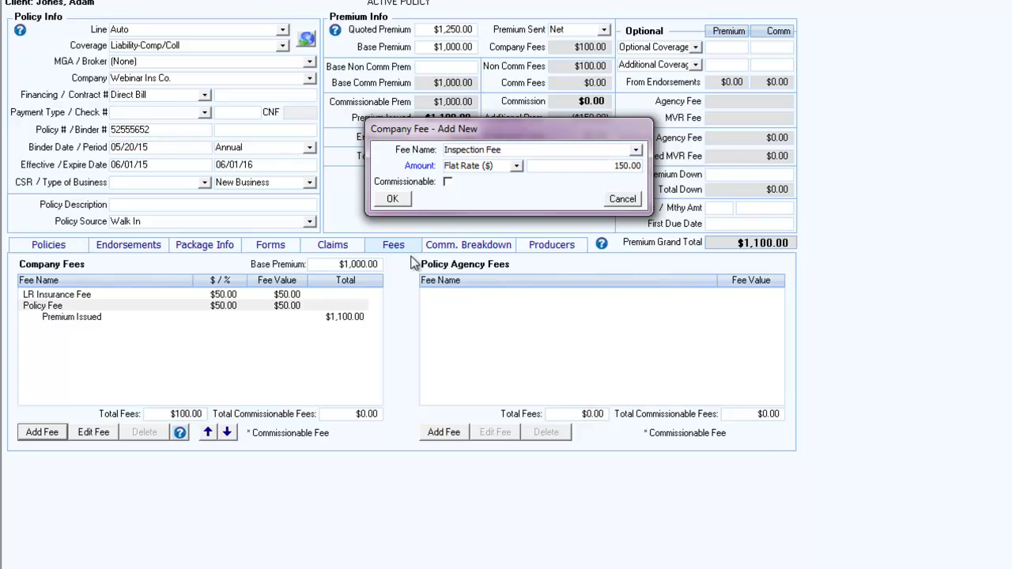
click(390, 198)
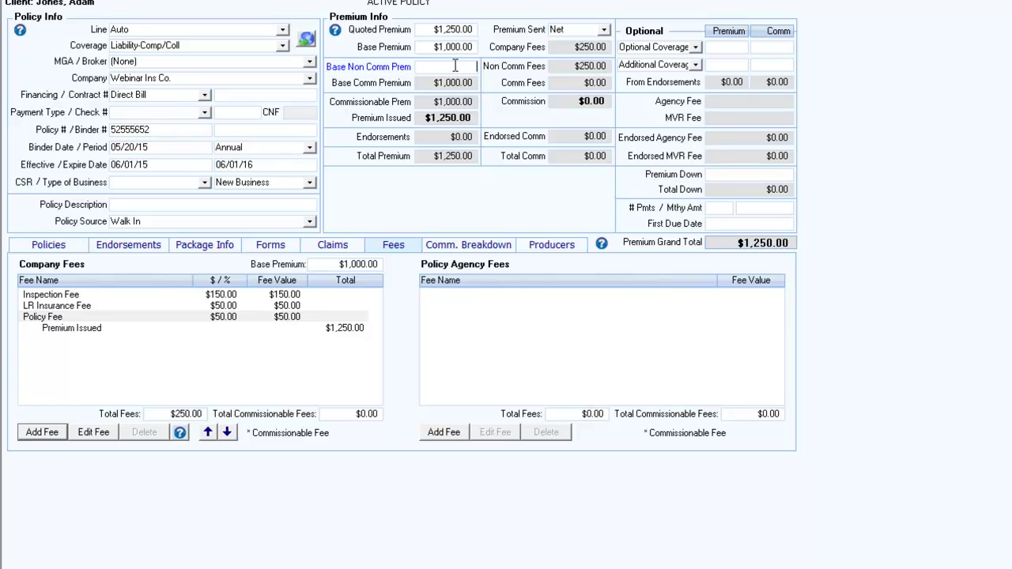
Step: Enter a base non-commissionable premium of $200.00 and set the premium sent to Gross
text(200.00)
click(441, 49)
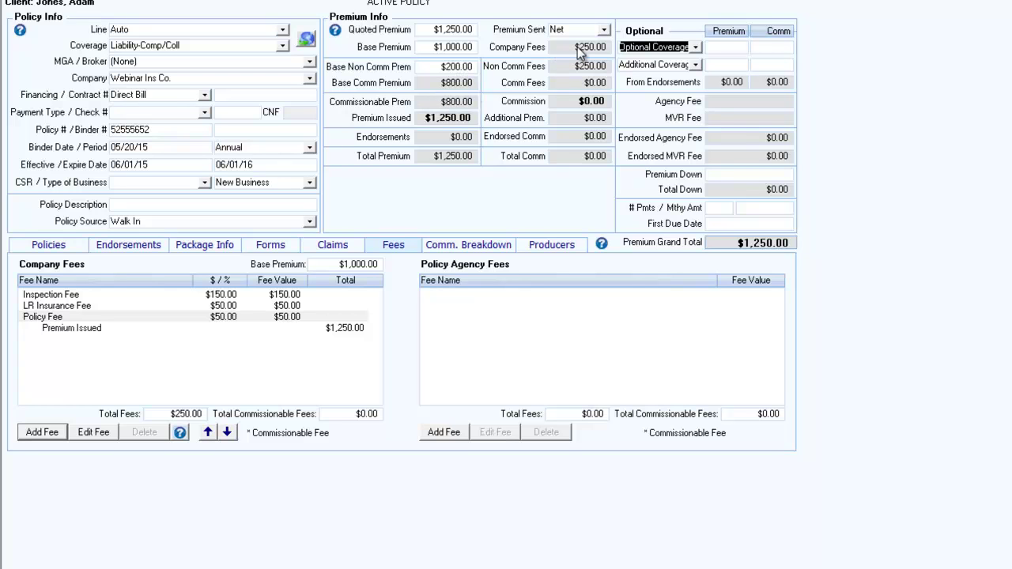
click(604, 31)
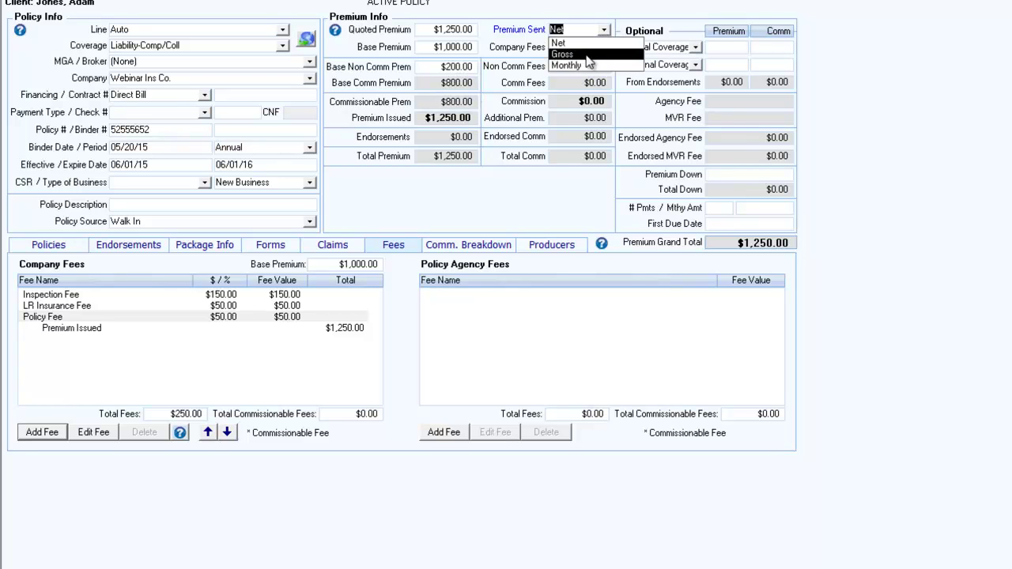
click(586, 56)
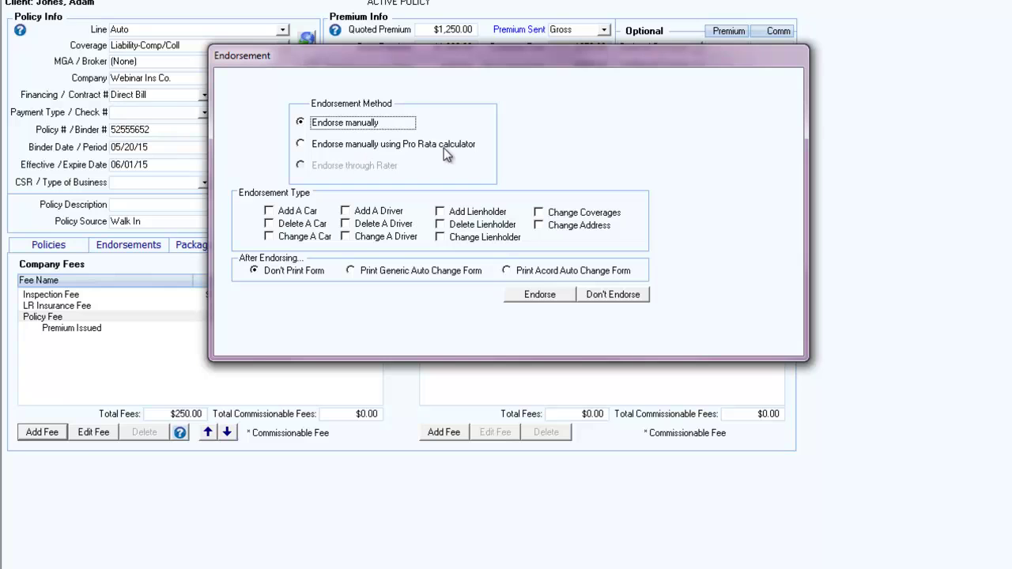
Step: Start a policy endorsement using the Endorse manually method, with no form printed after endorsing
click(317, 142)
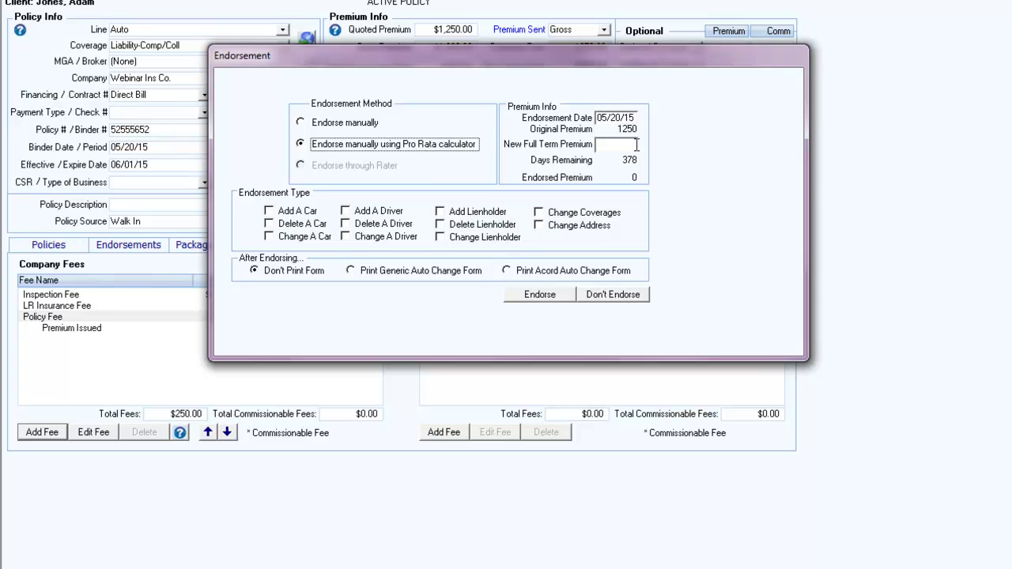
click(303, 123)
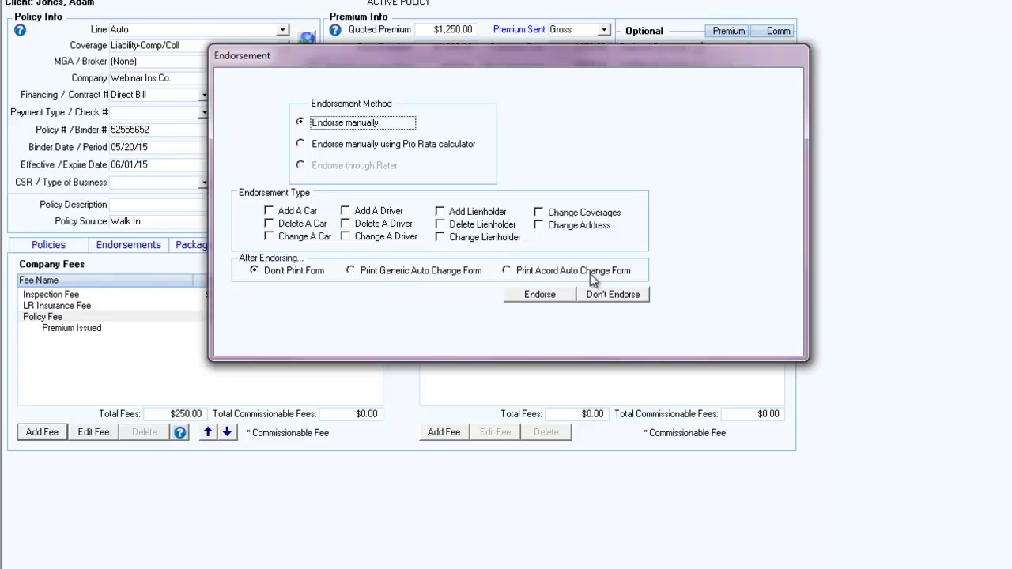
click(277, 277)
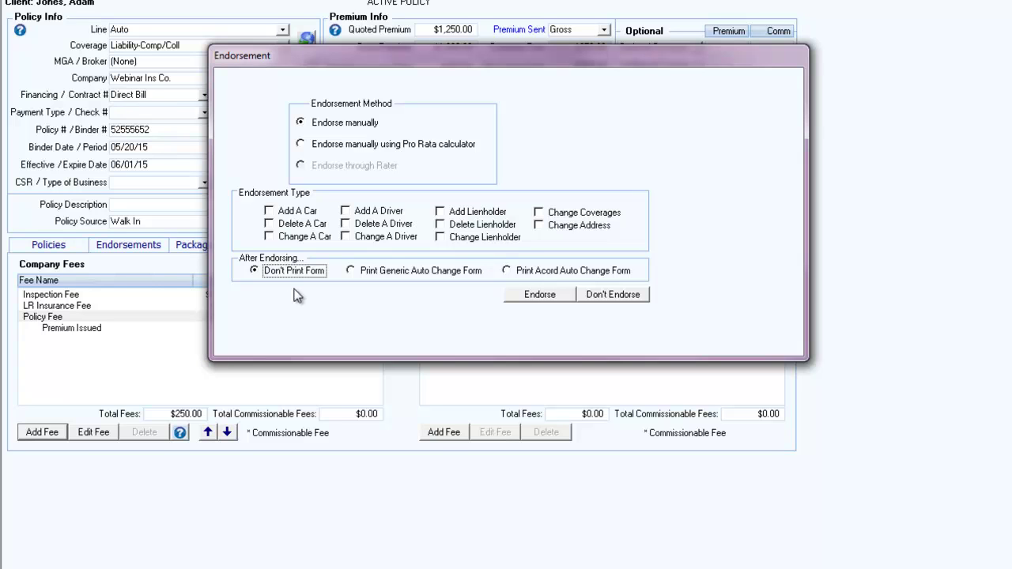
click(540, 294)
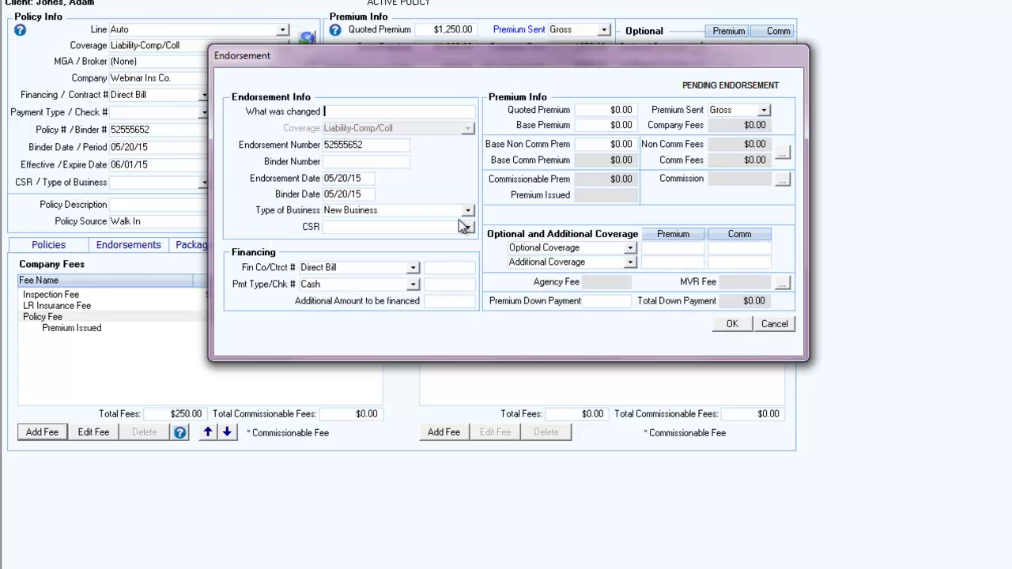
Step: Describe the endorsement's change as Increased Limits of Liability and set its endorsement date to 06/01/15, without matching the binder date to it
text(Increased Limits of Liability)
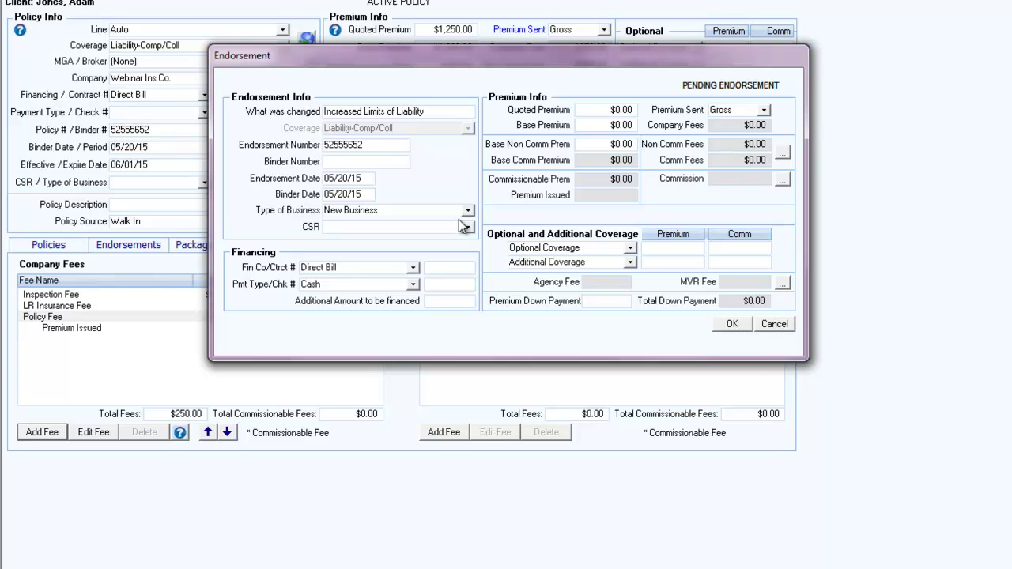
click(367, 145)
drag(362, 178, 319, 174)
text(06/01/15)
key(Tab)
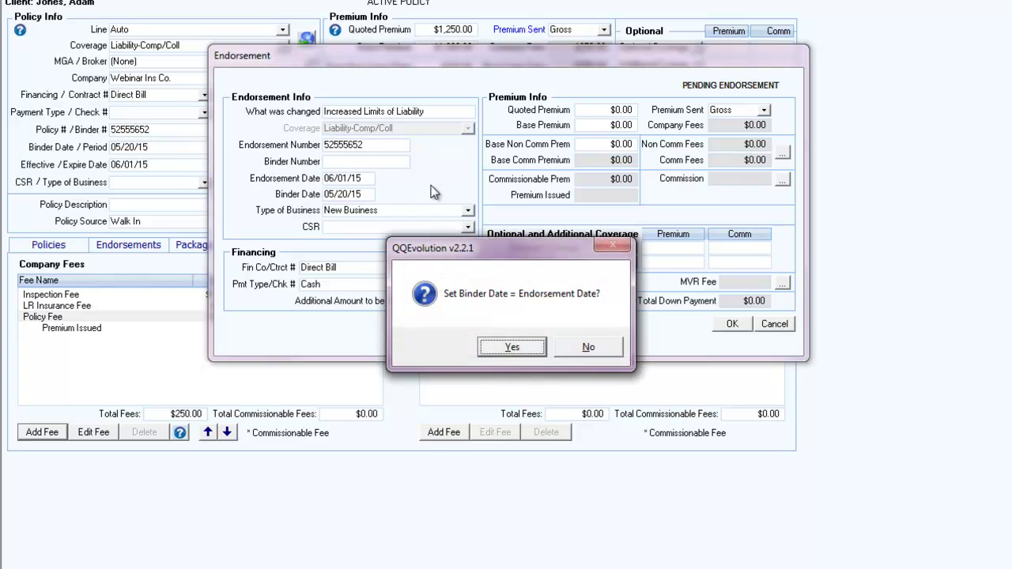
click(589, 348)
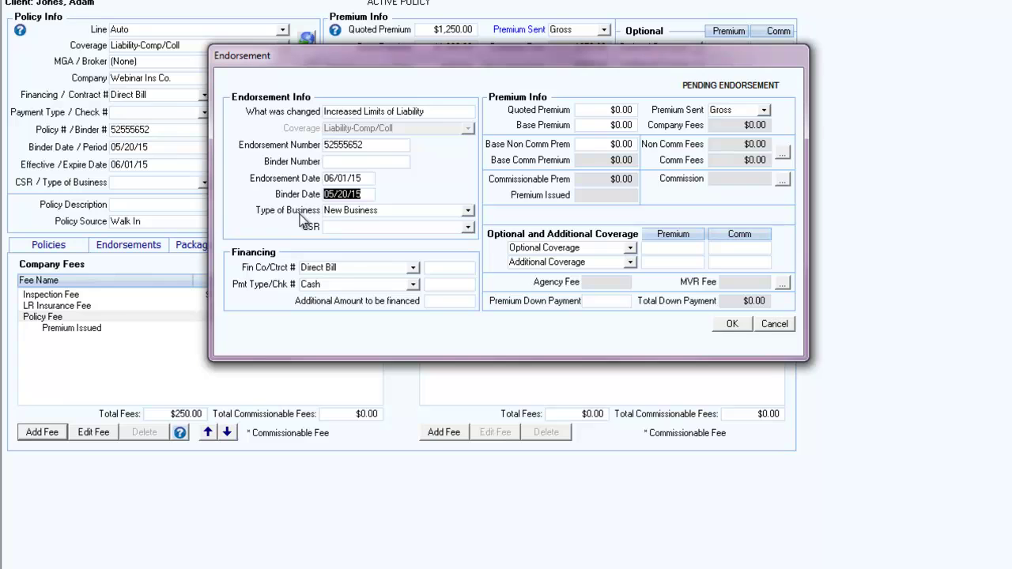
click(468, 227)
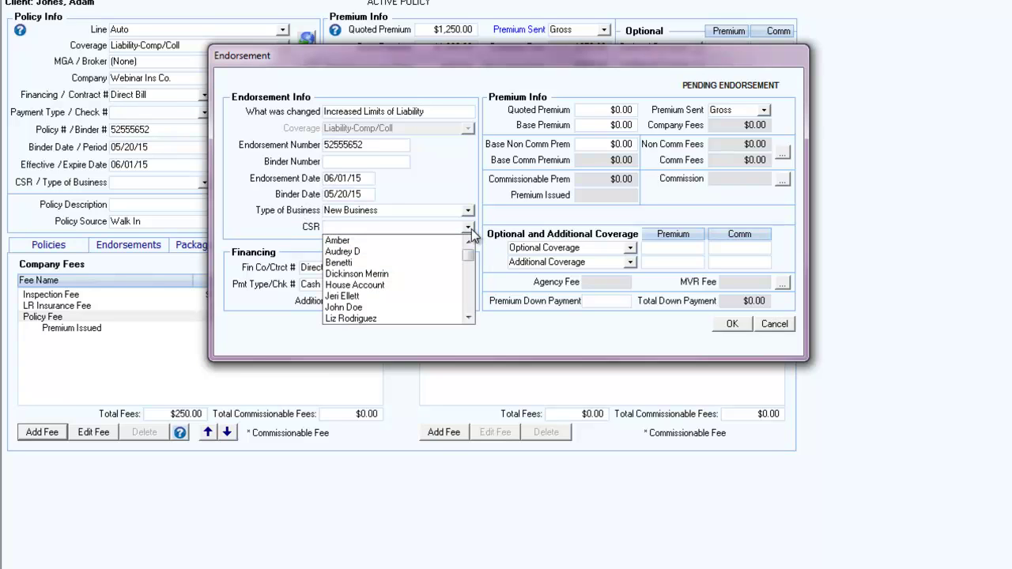
click(472, 228)
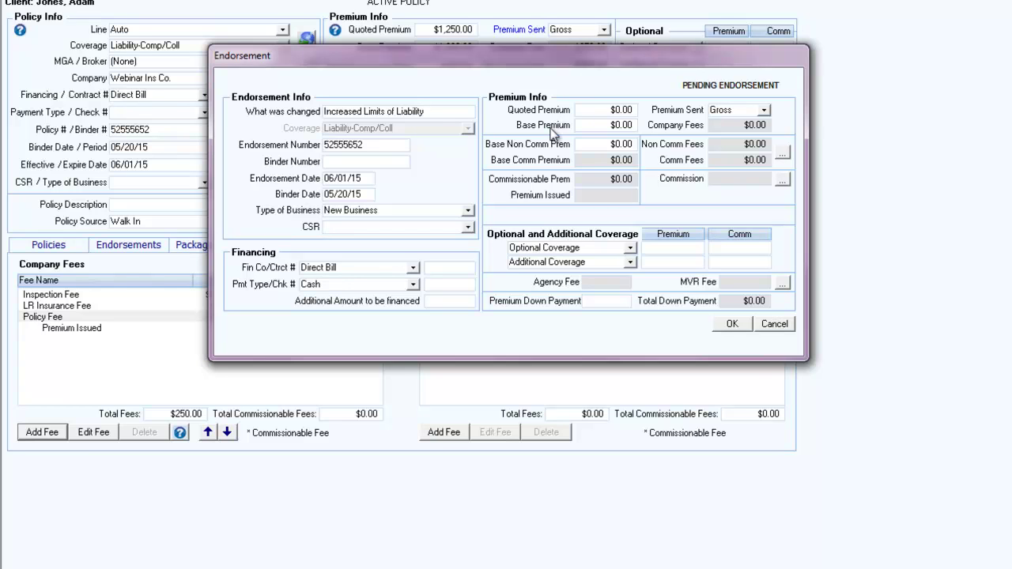
Step: Enter a quoted premium of $200.00 and a base premium of $200.00 for the endorsement
click(613, 110)
text(200.00)
click(615, 127)
text(1)
key(BackSpace)
key(BackSpace)
key(BackSpace)
key(BackSpace)
key(BackSpace)
key(BackSpace)
text(200.00)
key(Tab)
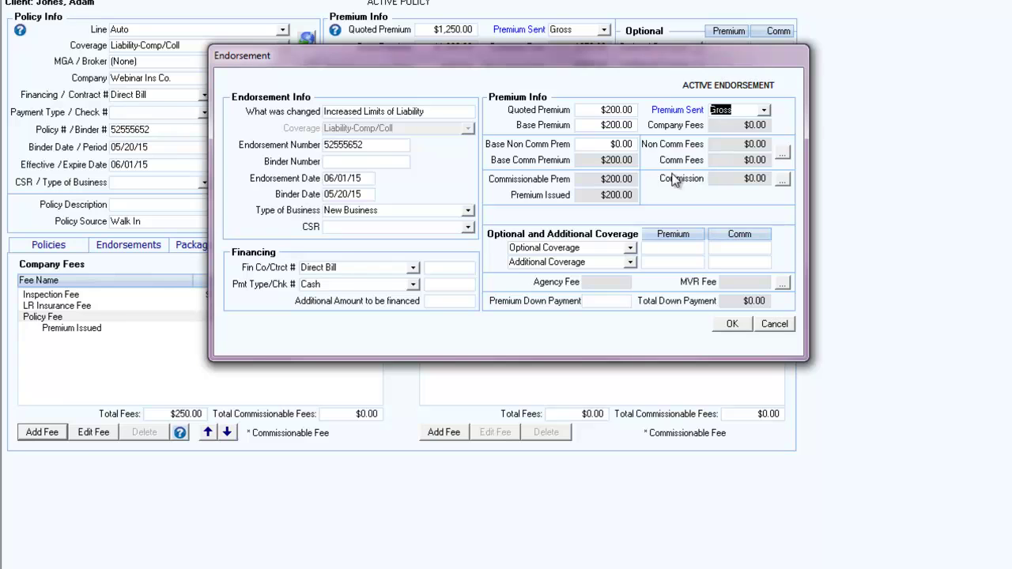
Step: Set the endorsement's default commission percentage to give a $20.00 commission, and save the endorsement
click(782, 180)
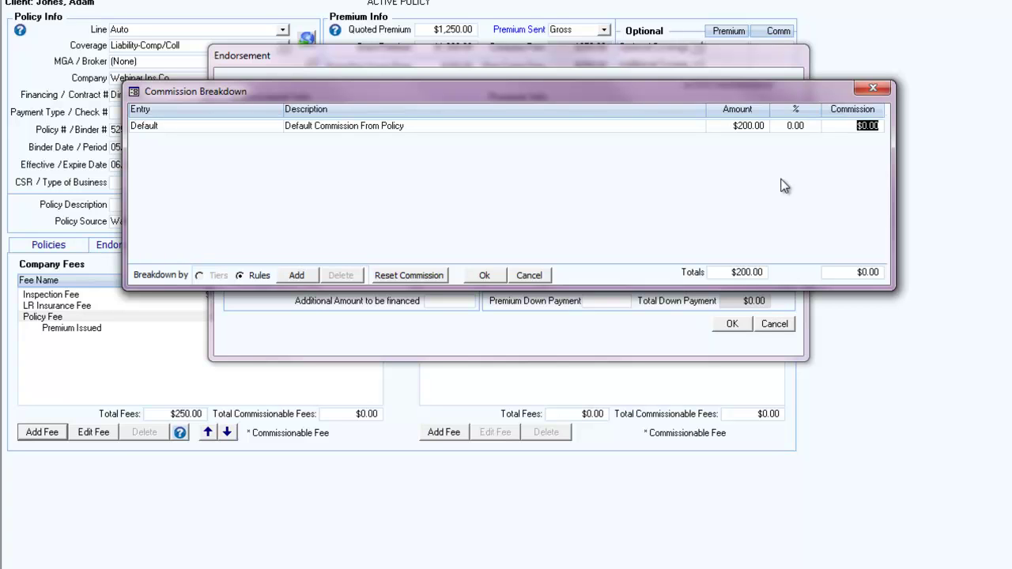
click(783, 126)
text(1)
click(485, 276)
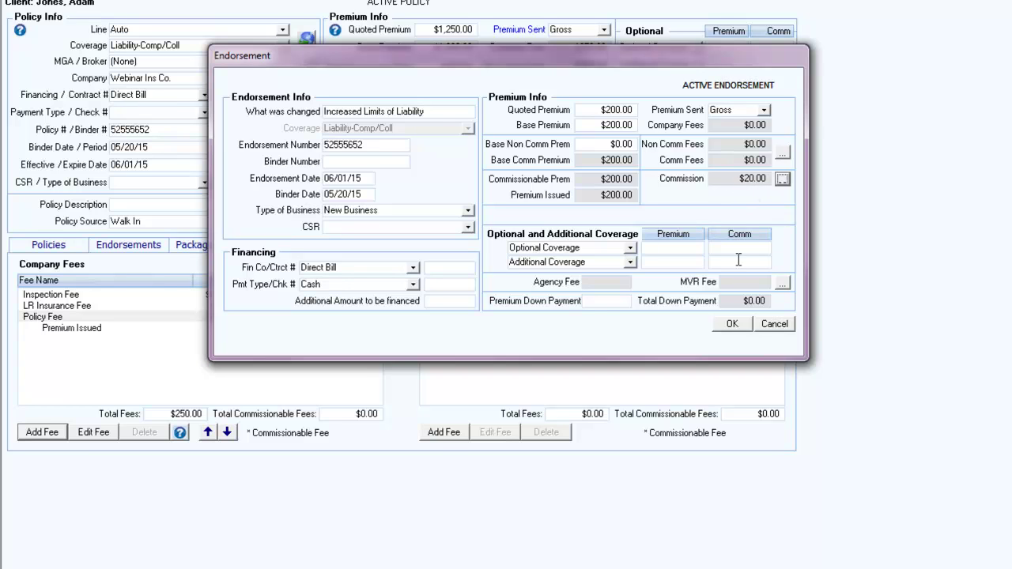
click(741, 327)
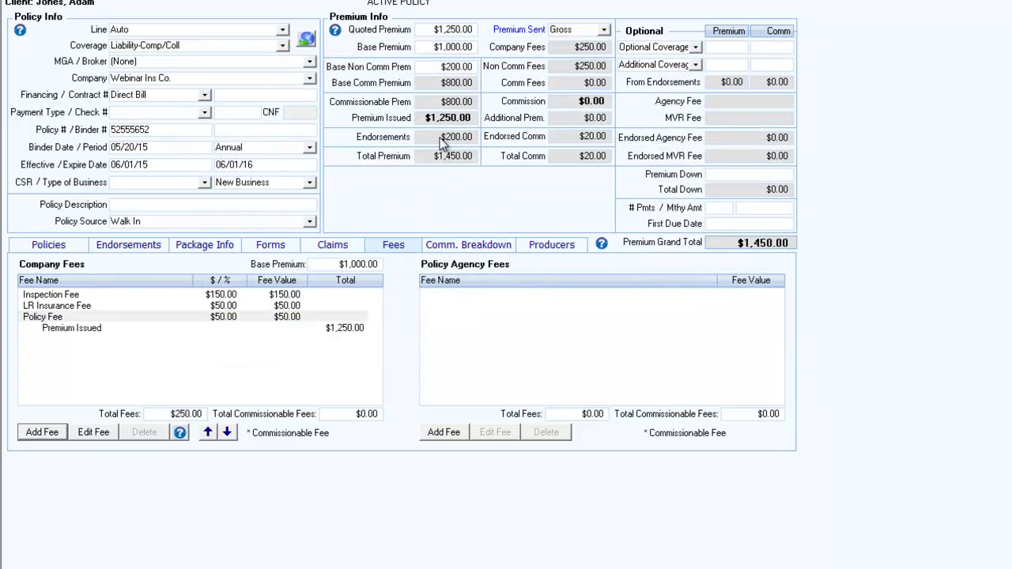
Step: Check which optional coverages are available for the policy
click(430, 30)
key(Tab)
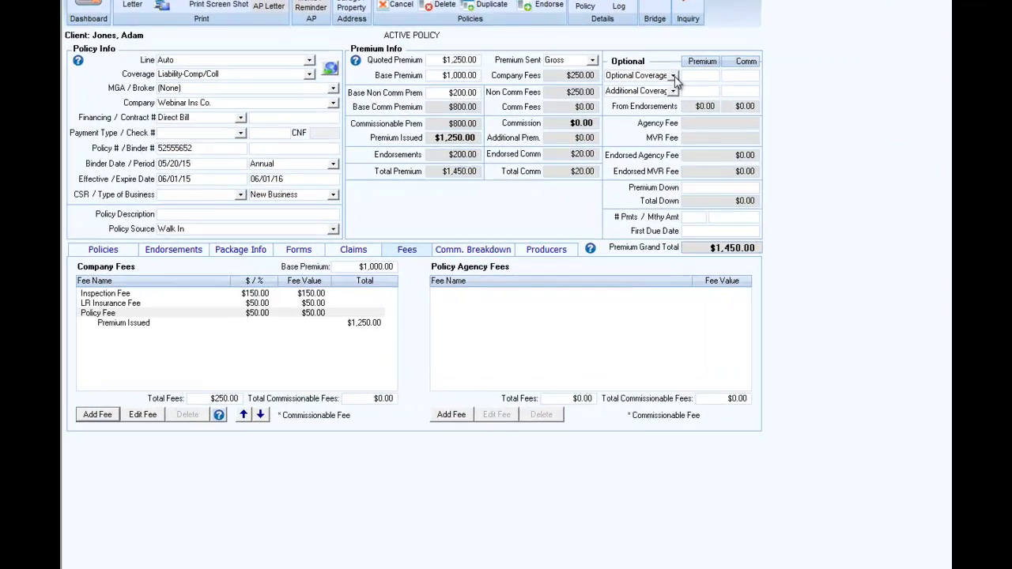
click(645, 114)
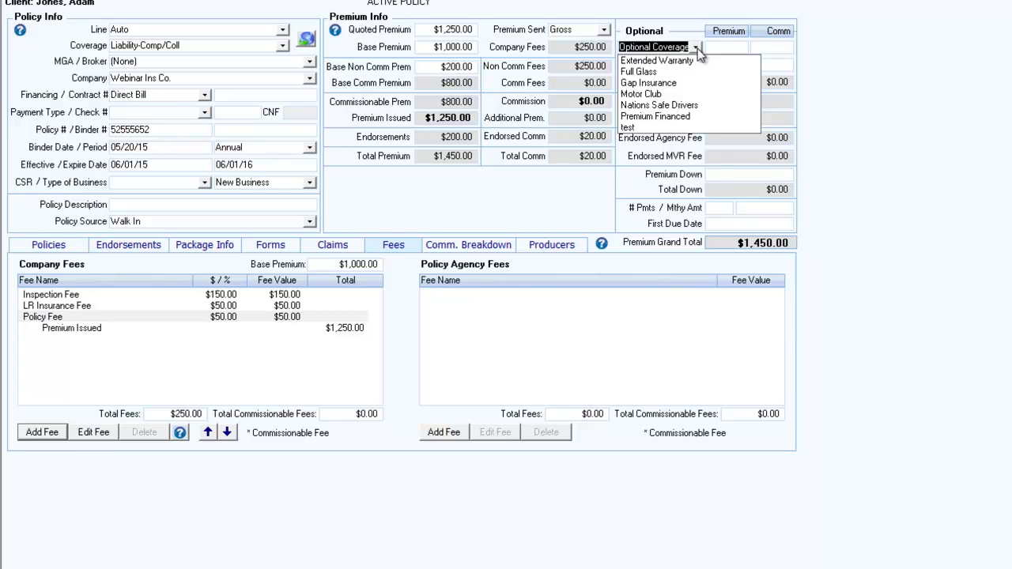
click(696, 49)
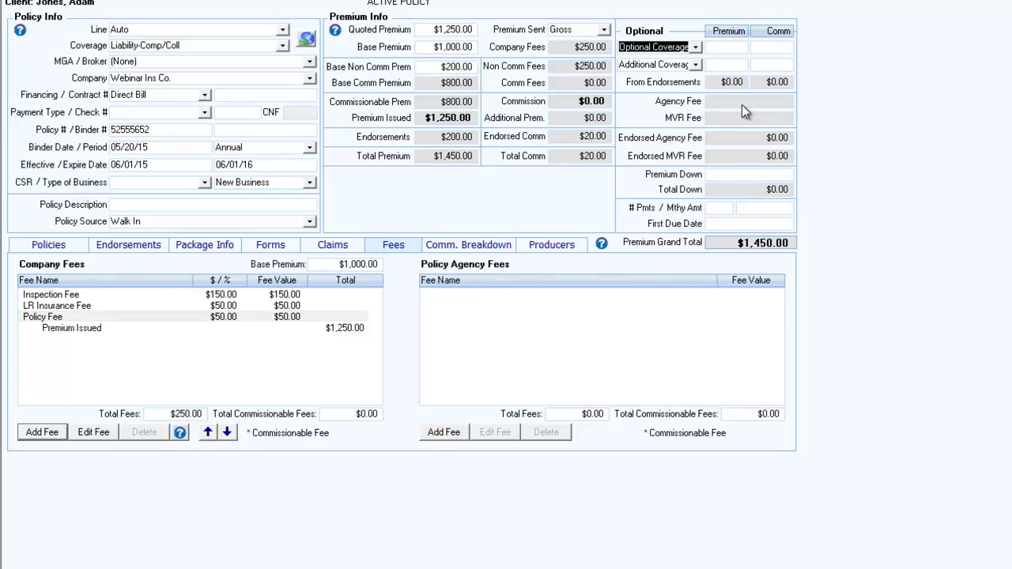
Step: Add the Credit Card agency fee with the $0.02 default amount to the policy
click(393, 247)
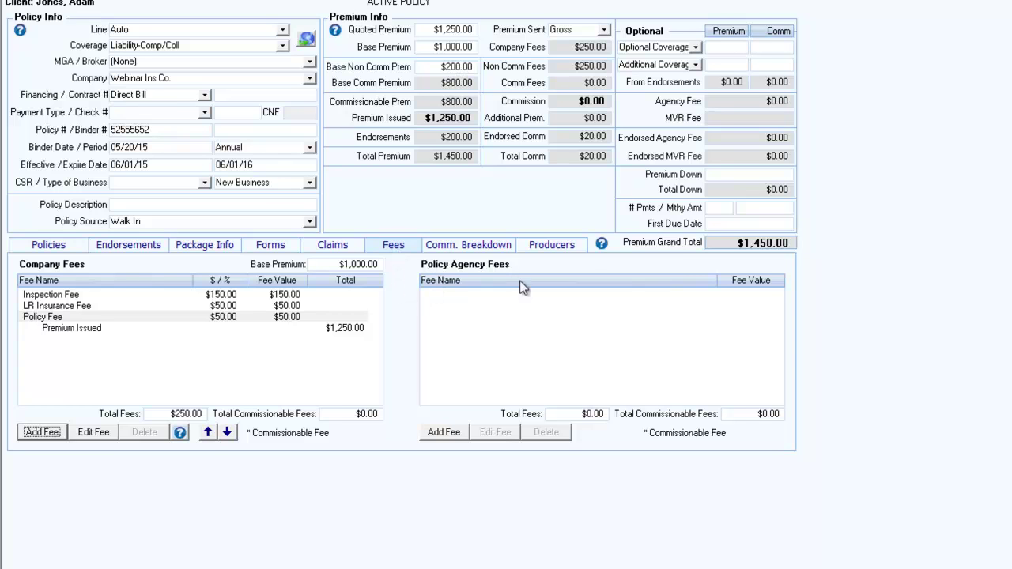
click(443, 433)
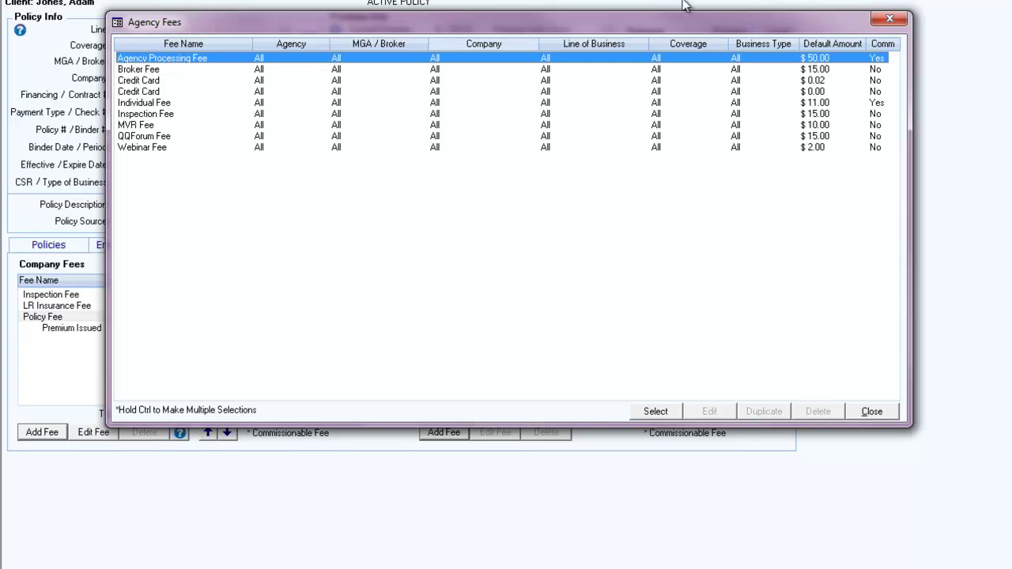
click(140, 81)
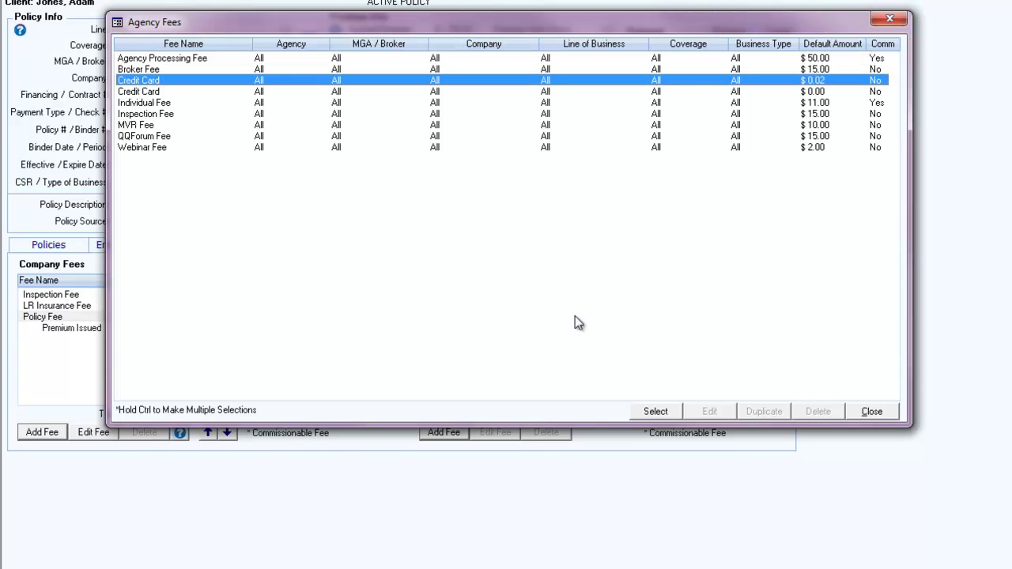
click(656, 412)
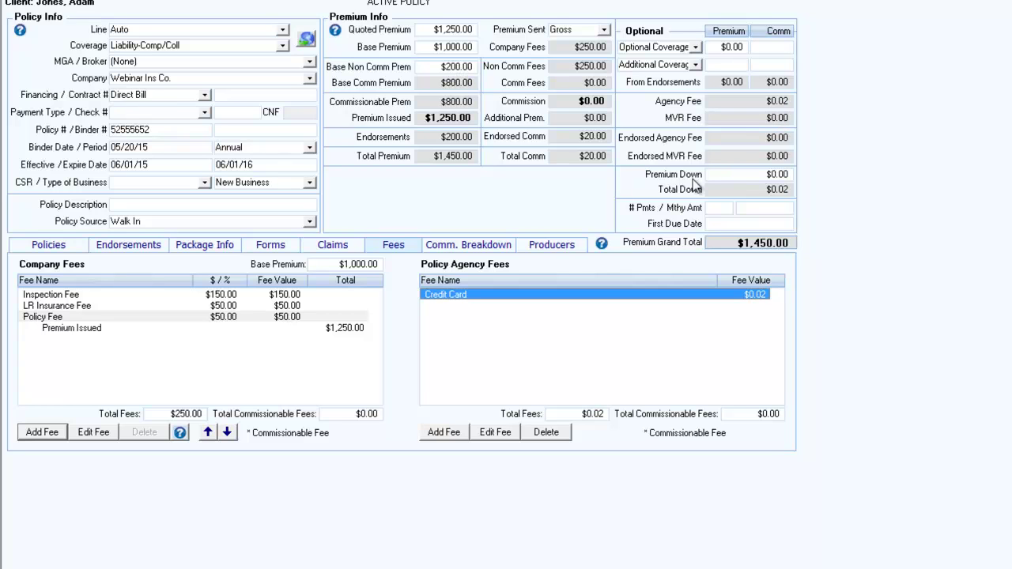
Step: Enter a premium down payment of $500.00 for the policy
click(772, 174)
text(50)
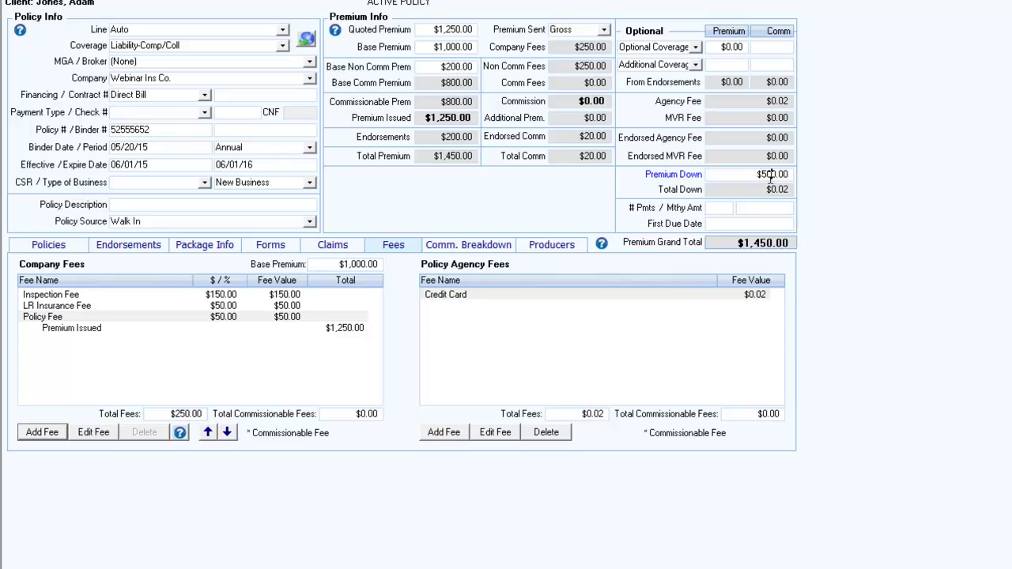
key(Tab)
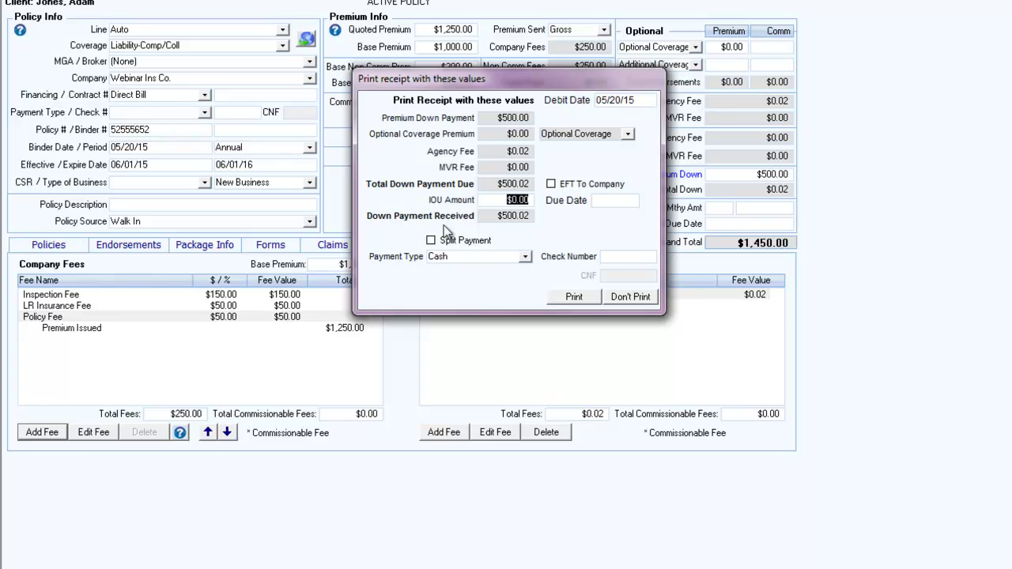
Step: Check the payment types and the split payment options available for the down payment
click(525, 257)
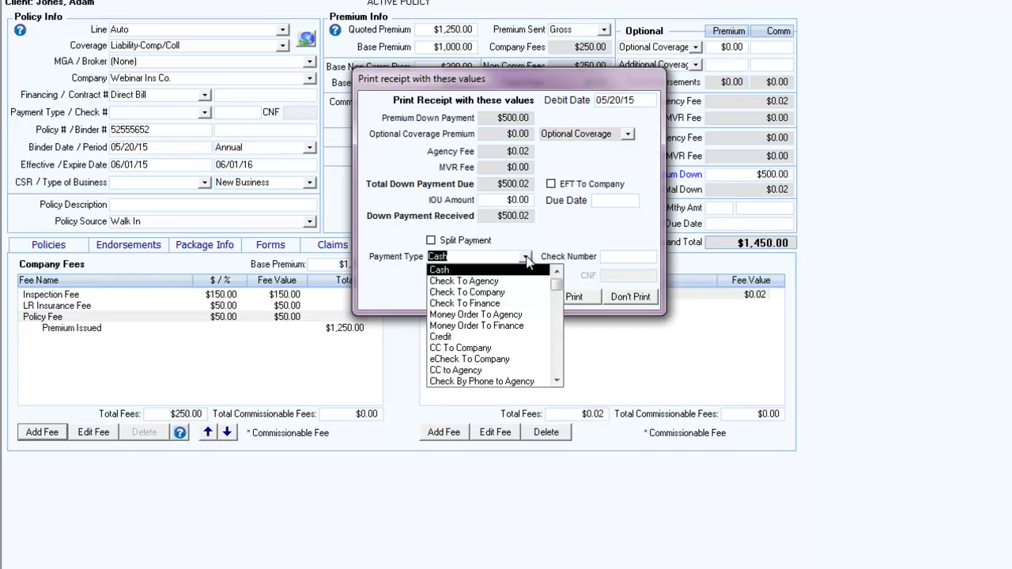
click(526, 257)
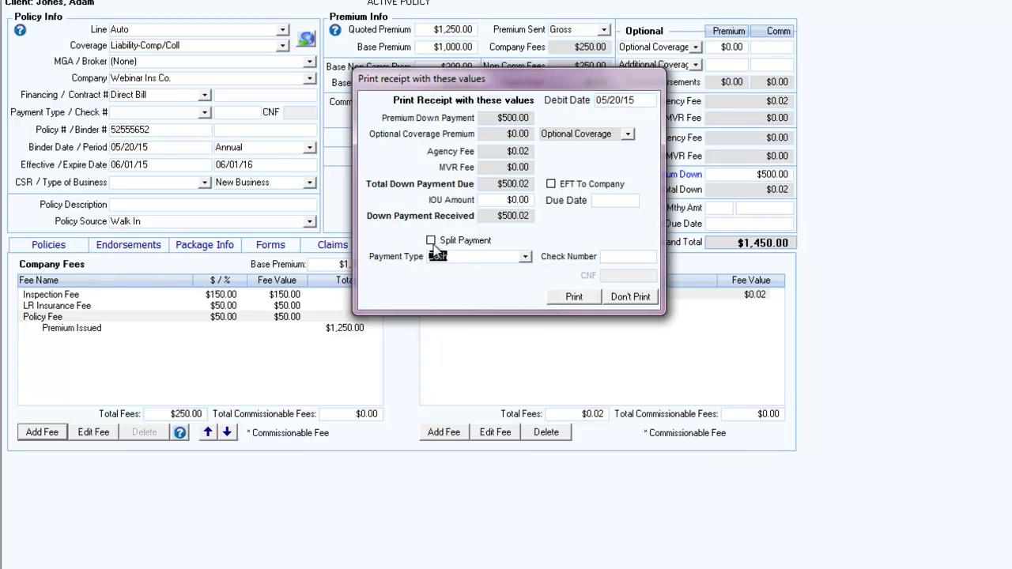
click(431, 241)
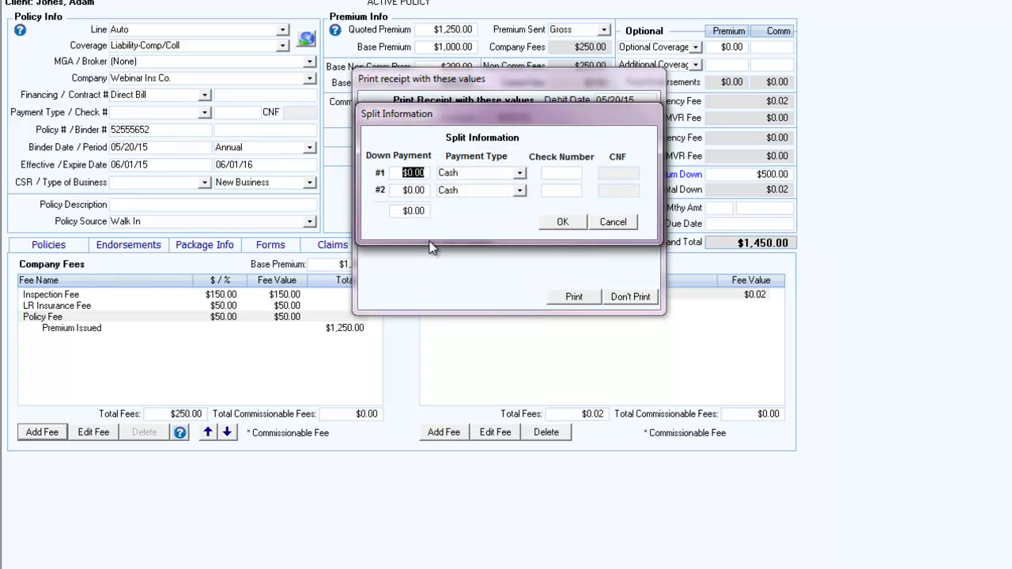
click(522, 191)
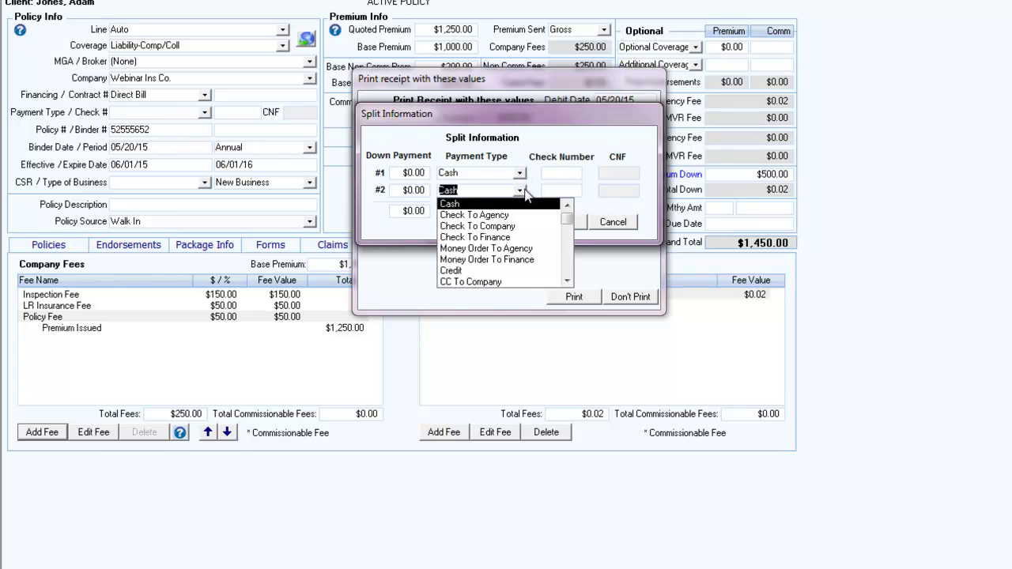
click(379, 227)
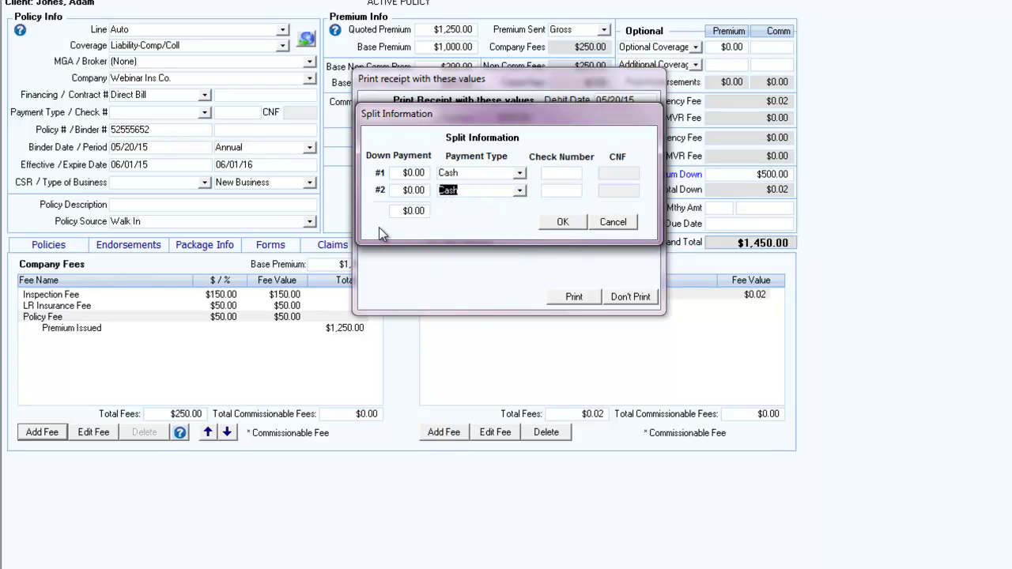
click(613, 223)
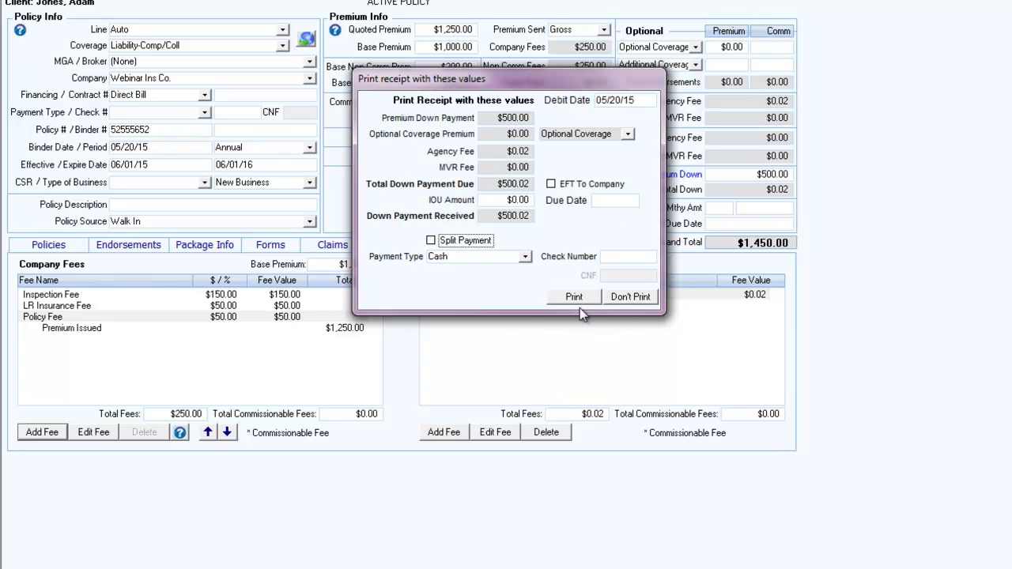
Step: Accept the cash down payment values without printing a receipt
click(629, 298)
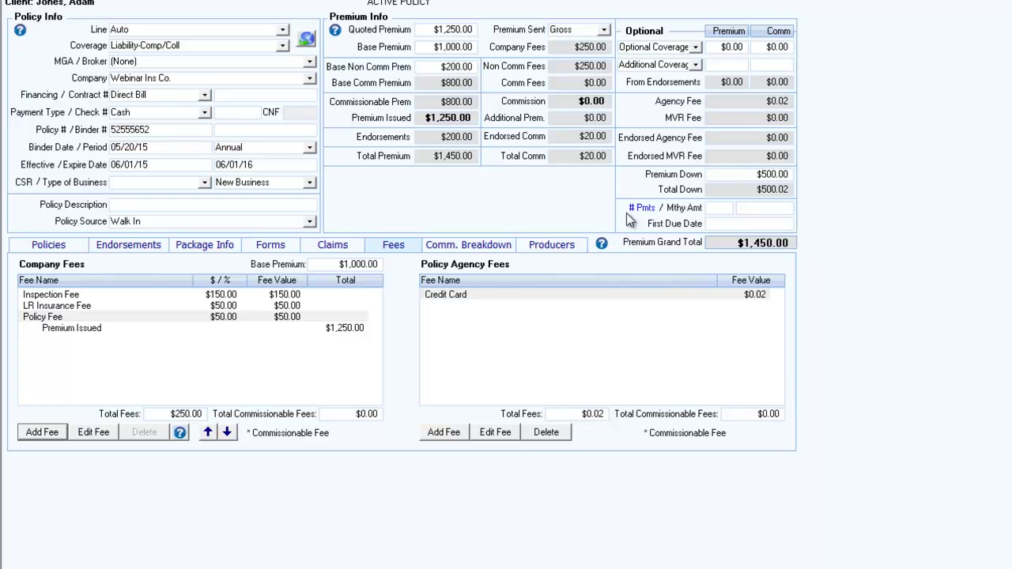
Step: Fill in the policy's financing info with monthly installments of $200.00, 6 payments and a first due date of 06/12/15
double_click(718, 208)
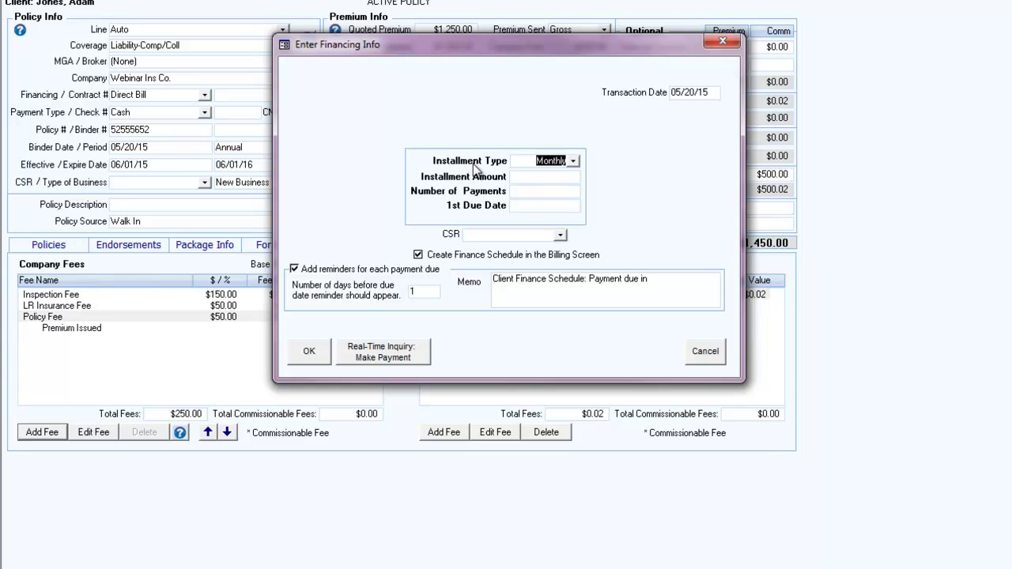
click(575, 161)
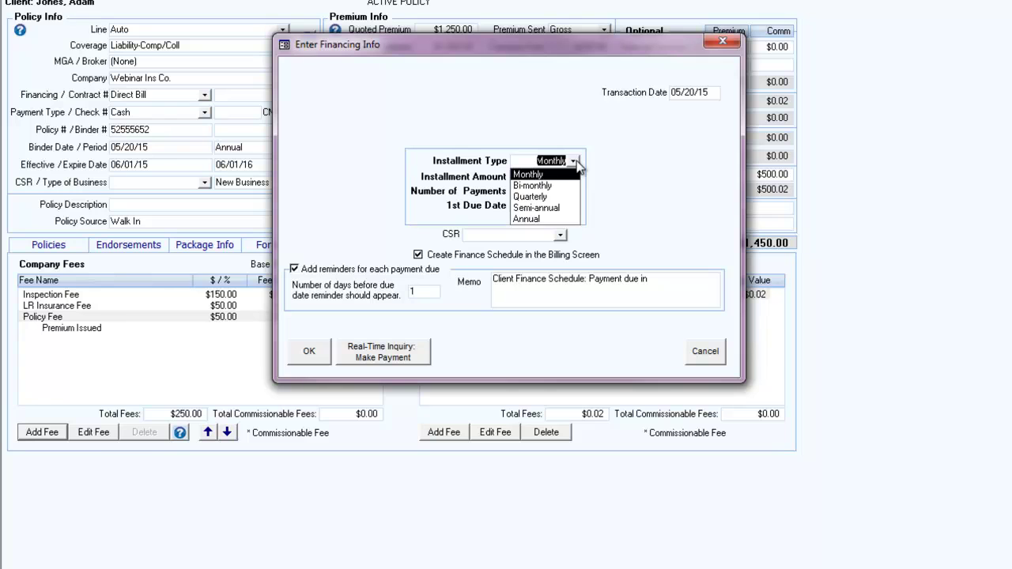
click(577, 160)
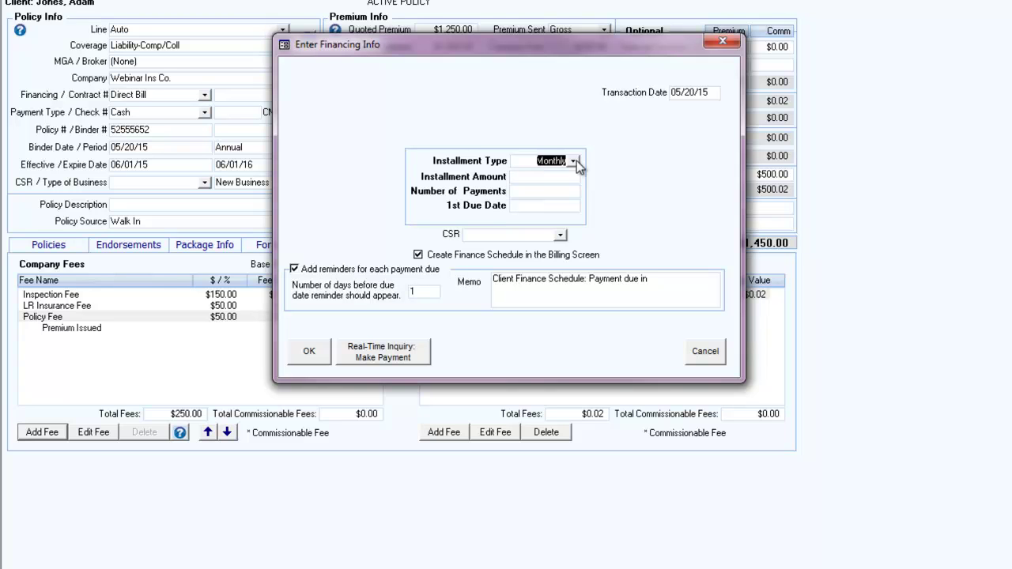
click(548, 178)
text(200)
click(548, 191)
text(4)
text(6)
click(551, 207)
text(06/12/15)
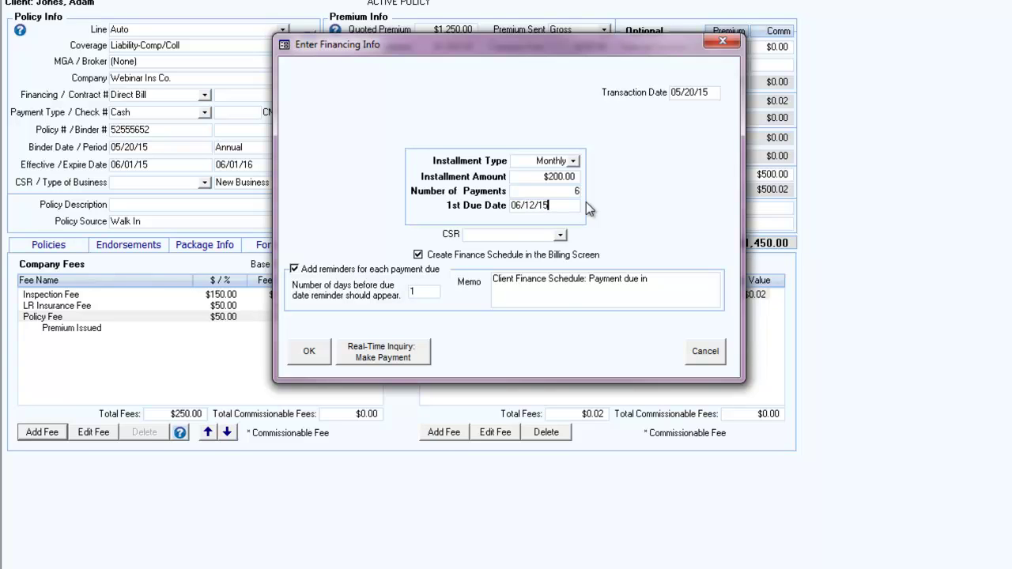
Step: Choose a CSR for the payment schedule, and discard the financing info entry
click(559, 235)
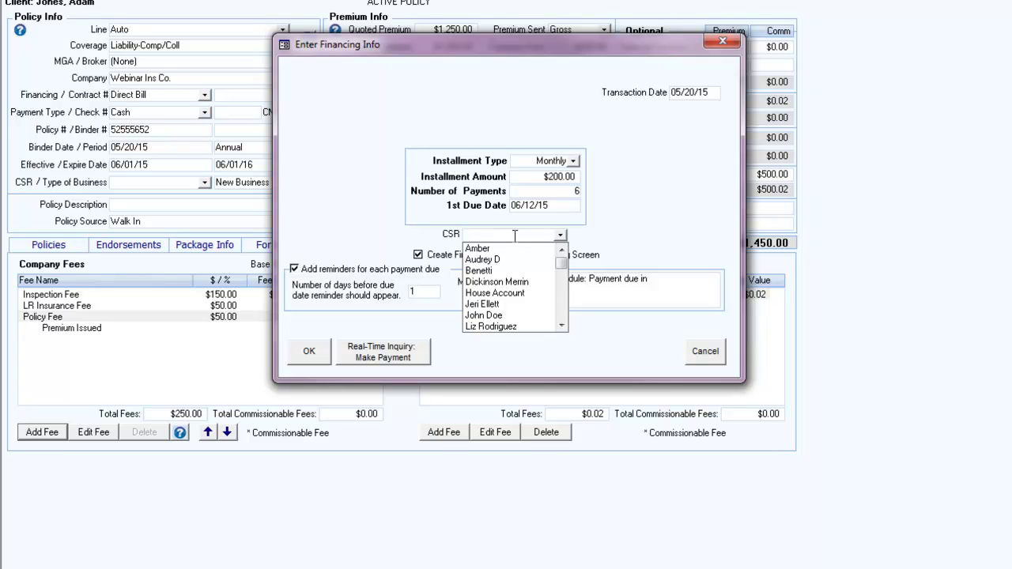
click(509, 326)
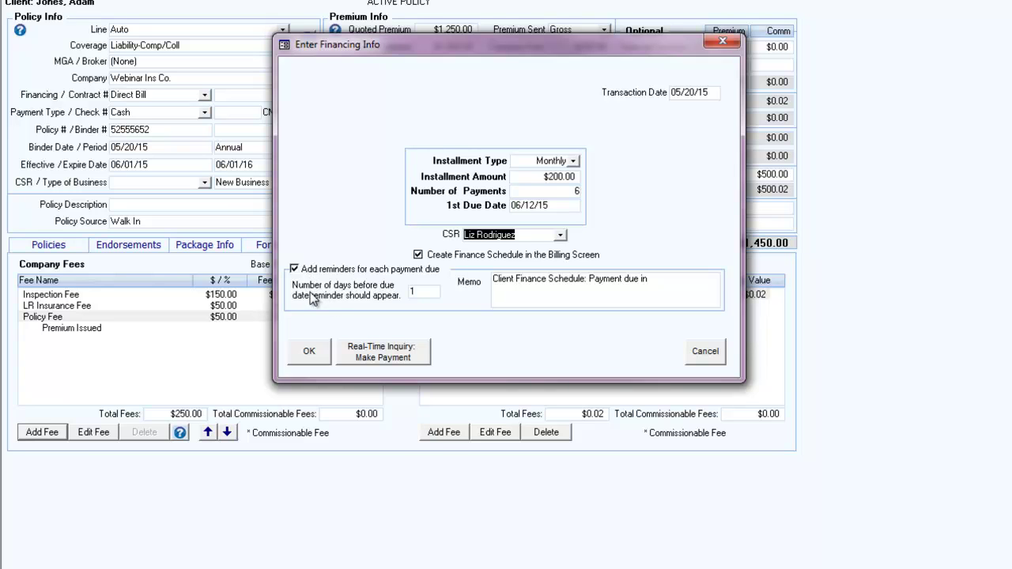
click(417, 291)
double_click(417, 291)
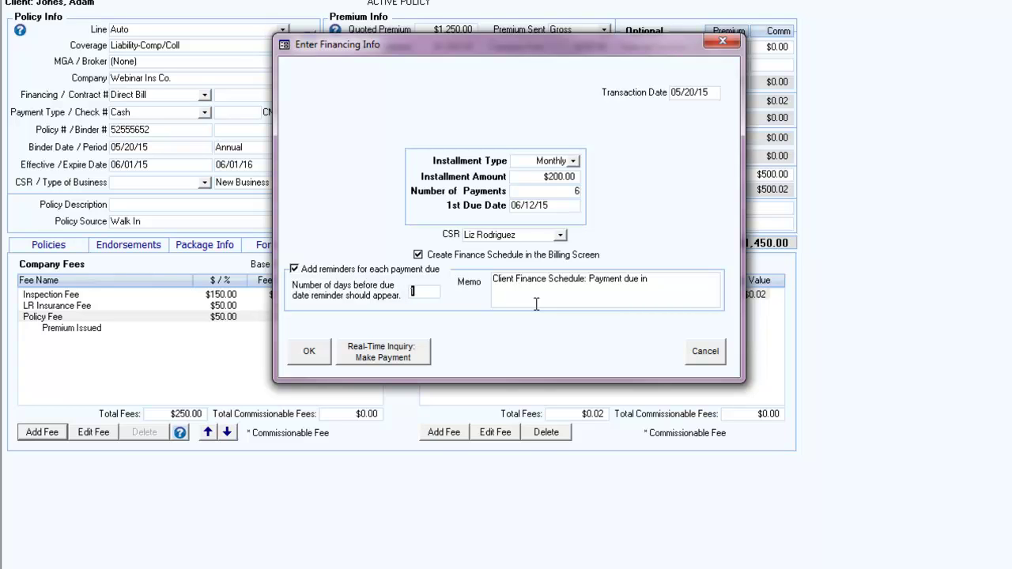
click(701, 354)
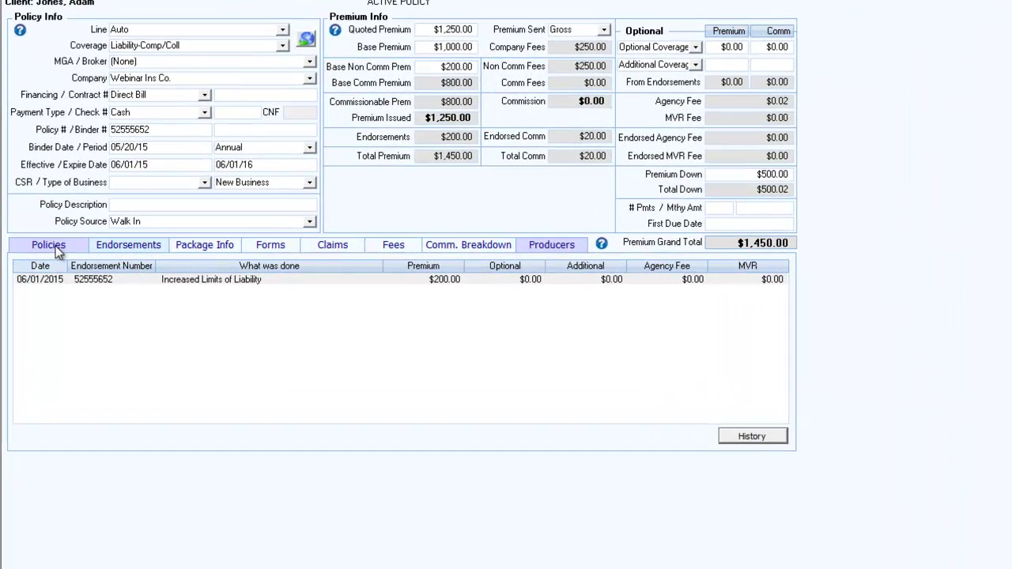
Step: Review the client's policy list and the policy's endorsements, including the history report
click(56, 246)
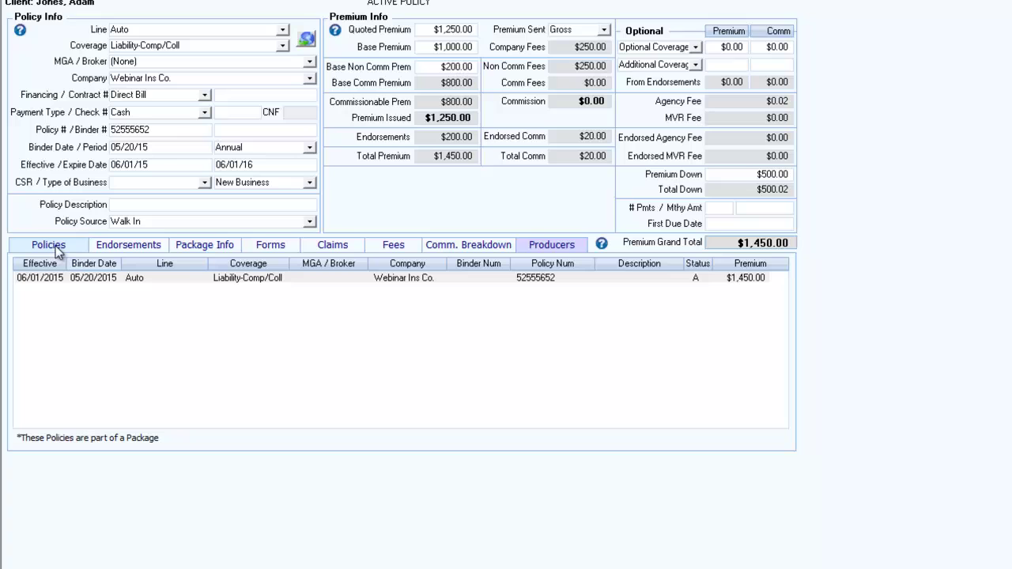
click(119, 246)
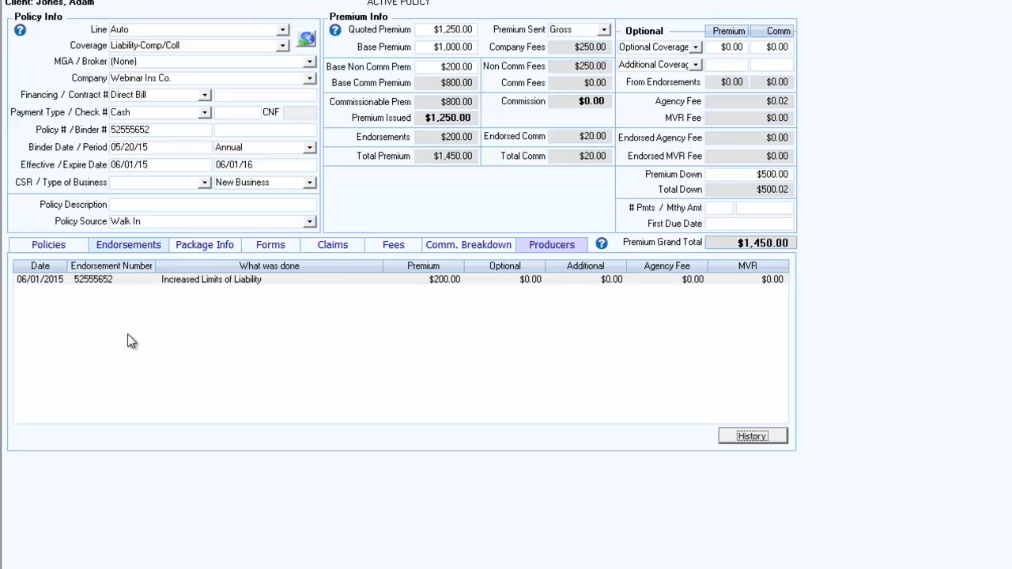
click(751, 437)
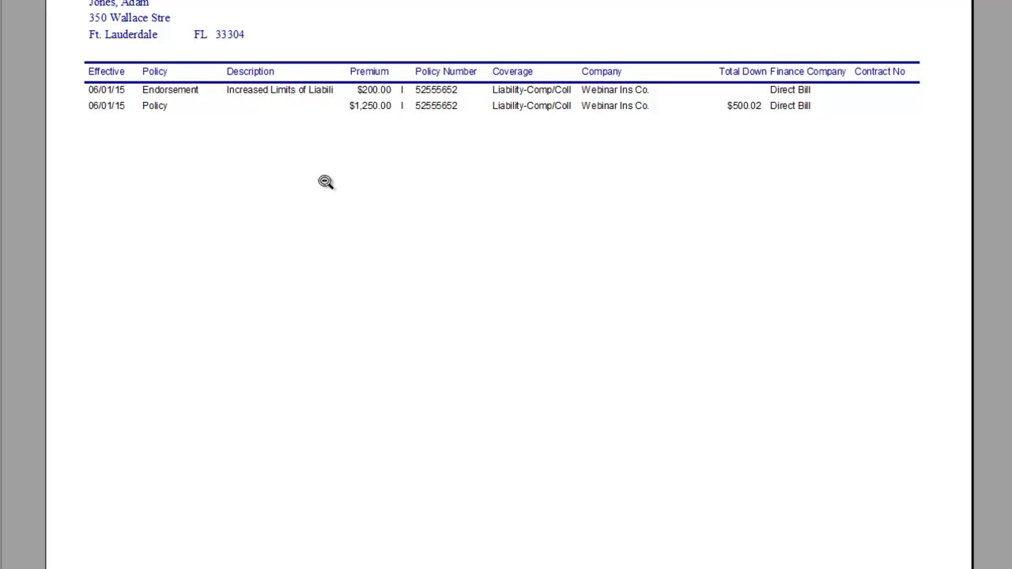
key(Escape)
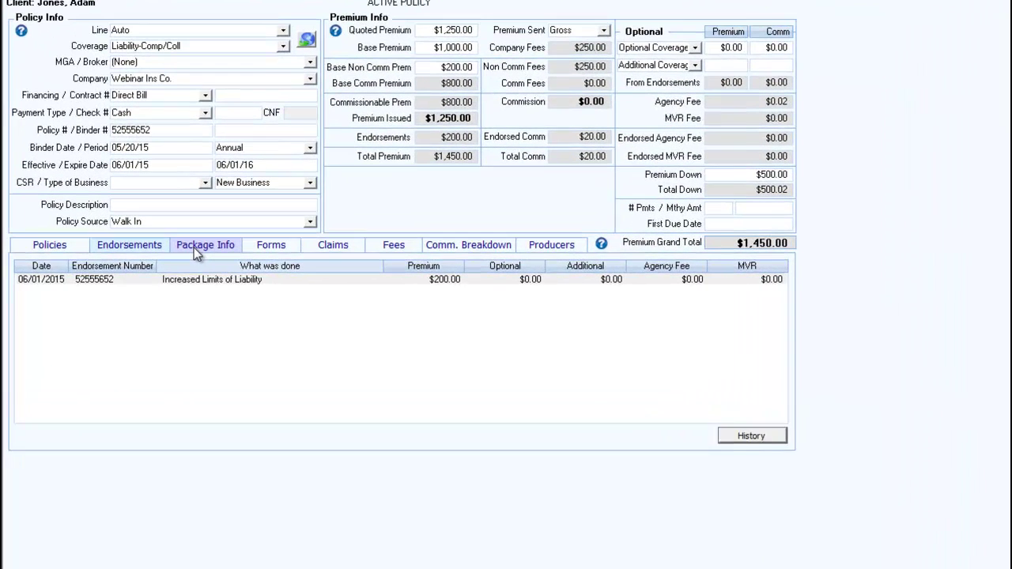
Step: Package the Auto policy automatically with the client's similar policies
click(194, 248)
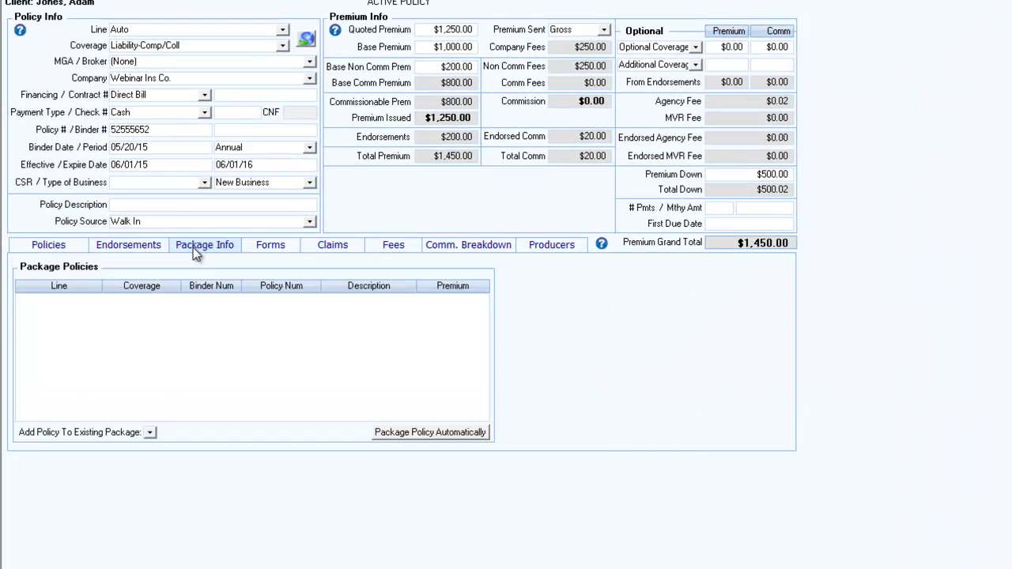
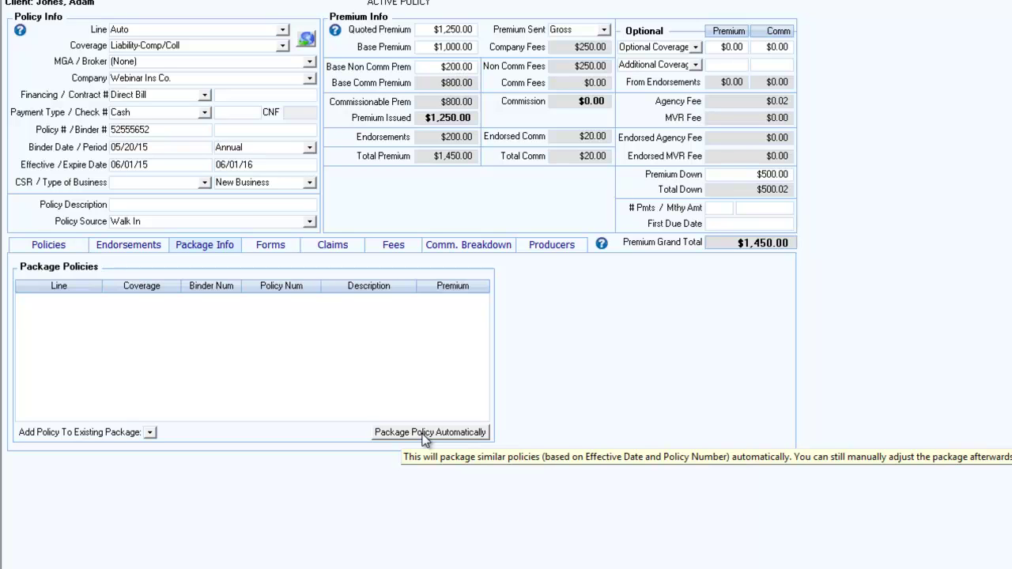
click(427, 433)
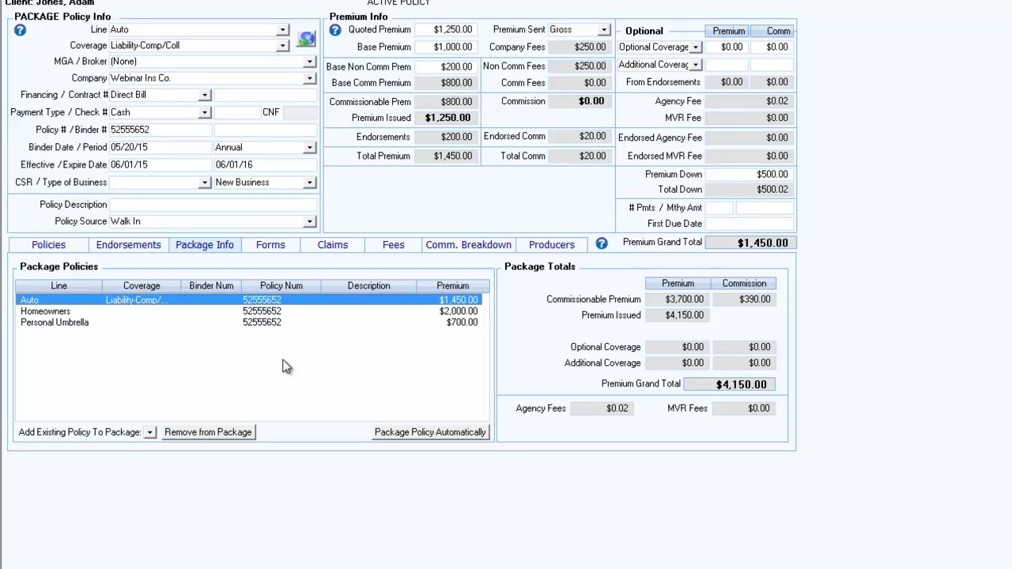
Step: Remove the Personal Umbrella policy from the package
click(49, 314)
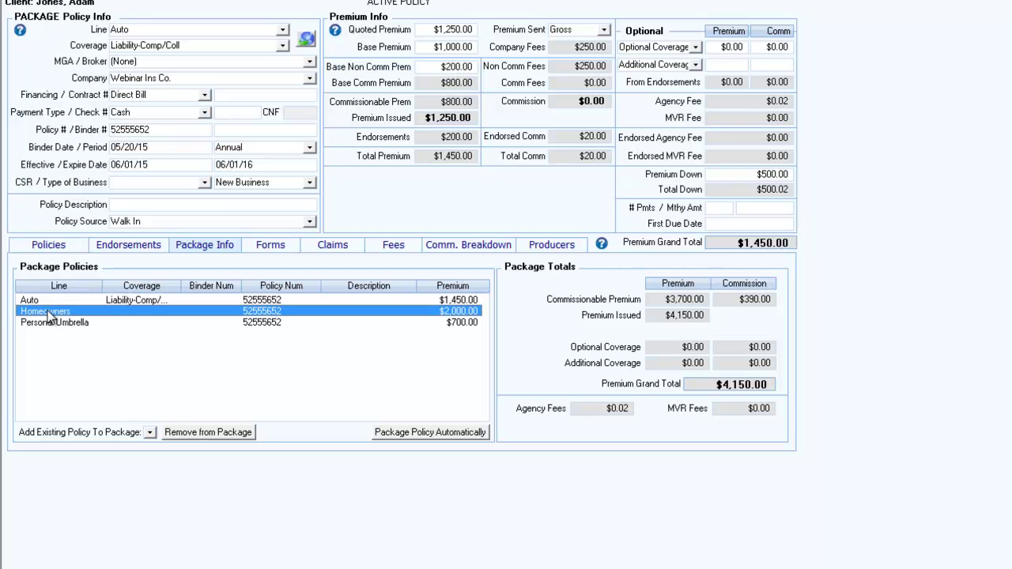
click(36, 325)
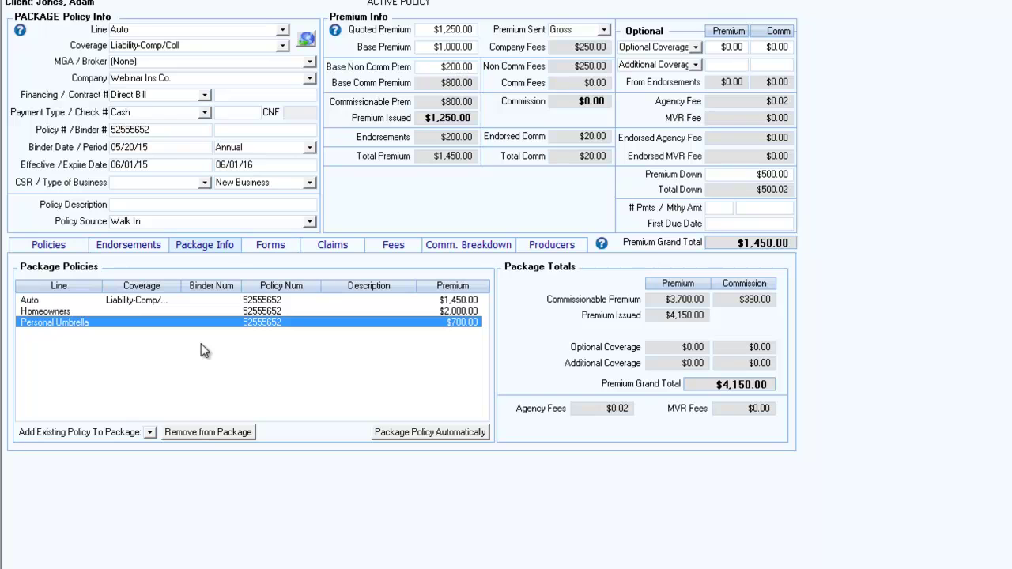
click(187, 436)
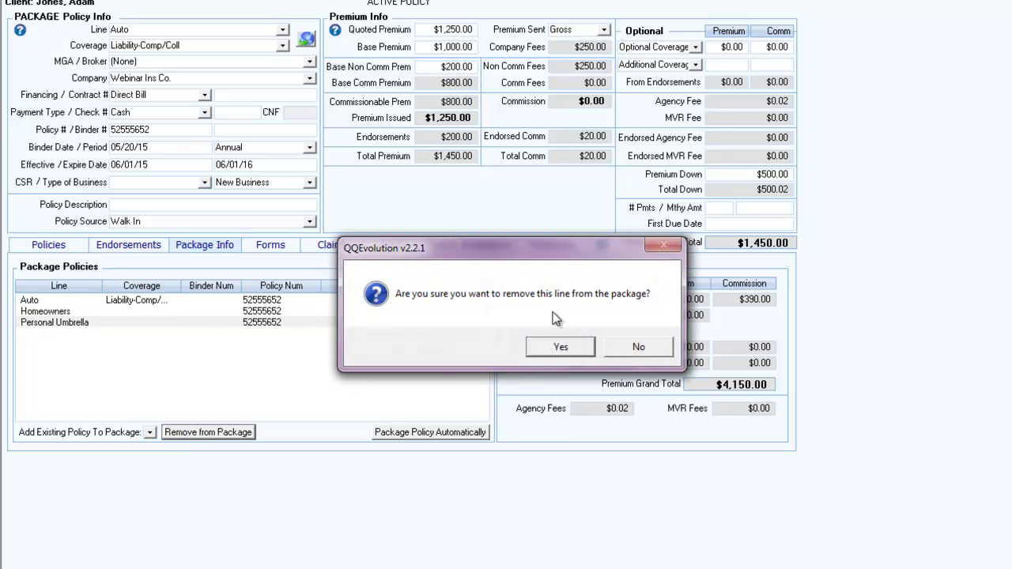
click(562, 346)
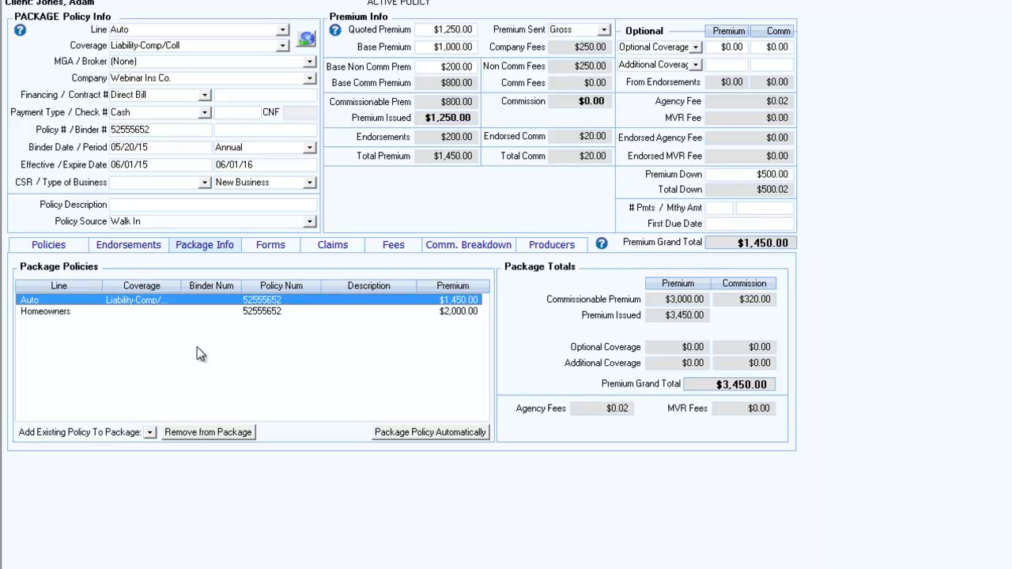
Step: Add the Personal Umbrella policy to the existing Webinar Ins Co. package with the Auto and Homeowners lines
click(47, 246)
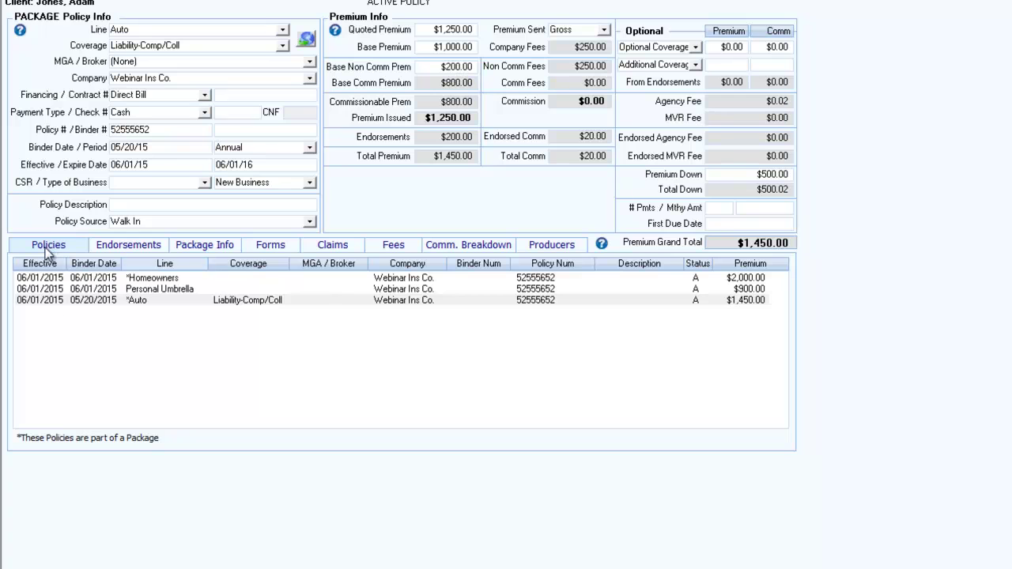
click(140, 289)
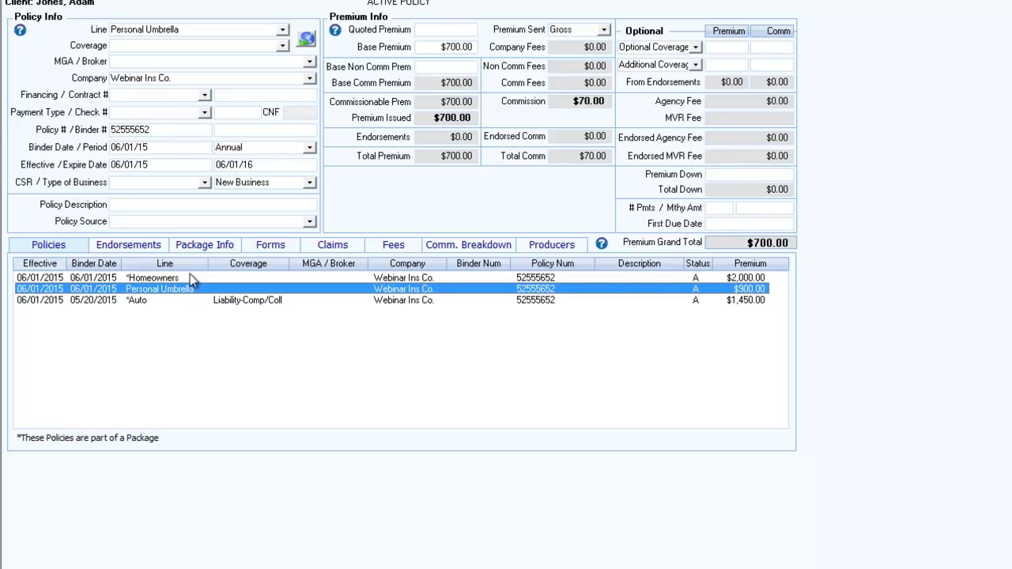
click(208, 245)
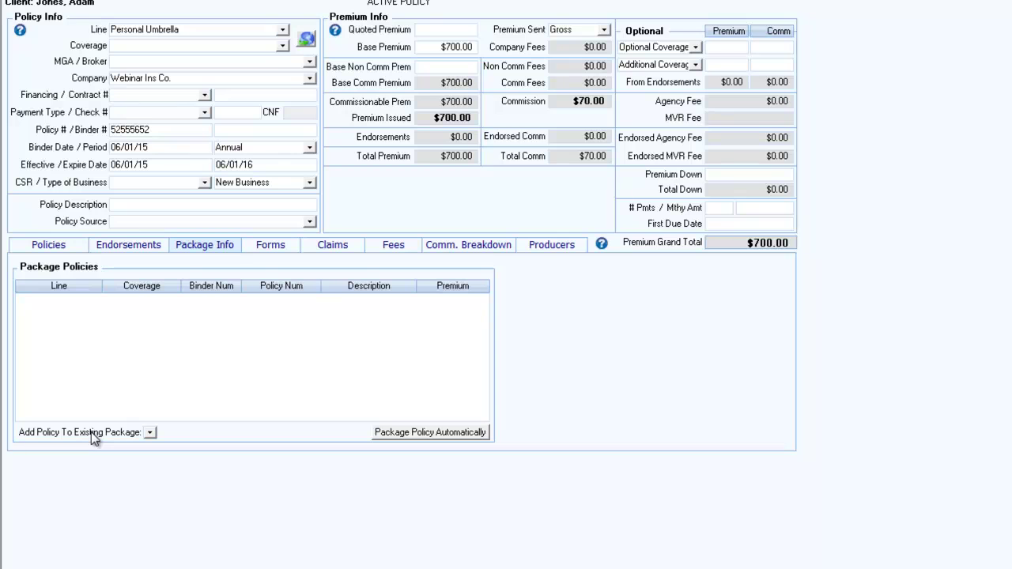
click(150, 432)
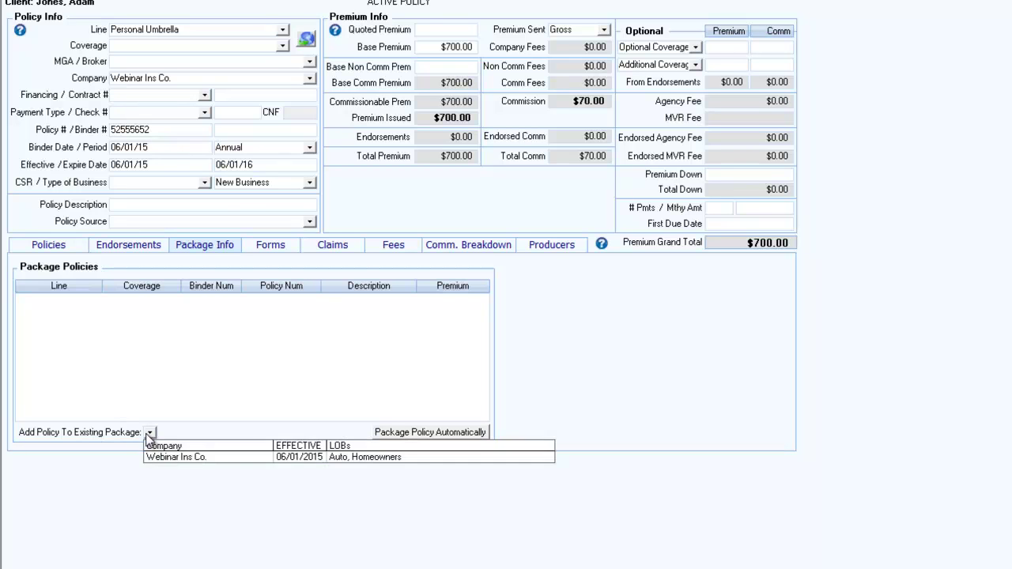
click(160, 460)
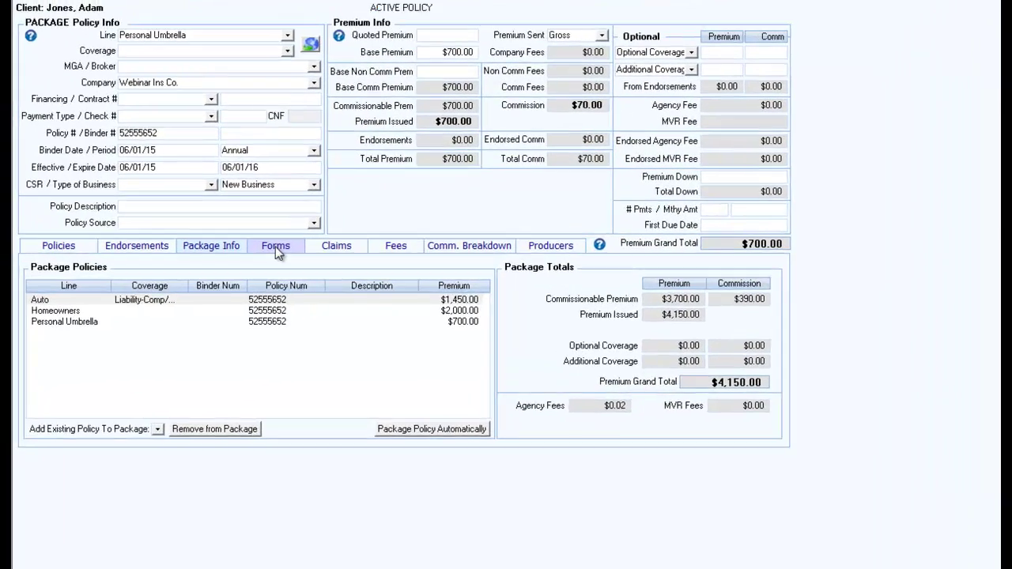
Step: Check which forms can be added to the Personal Umbrella policy, and view its claims list
click(335, 256)
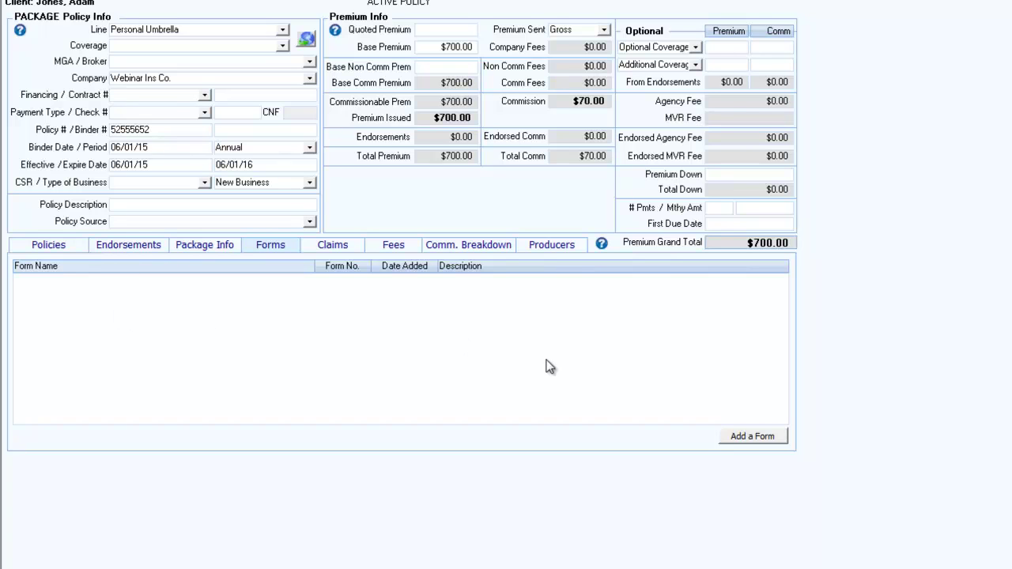
click(751, 436)
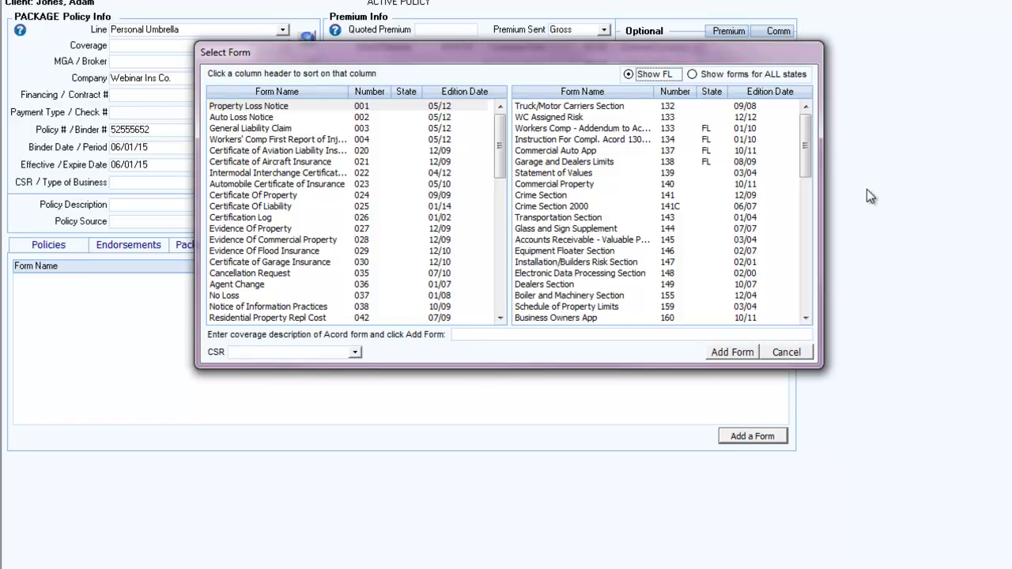
click(781, 355)
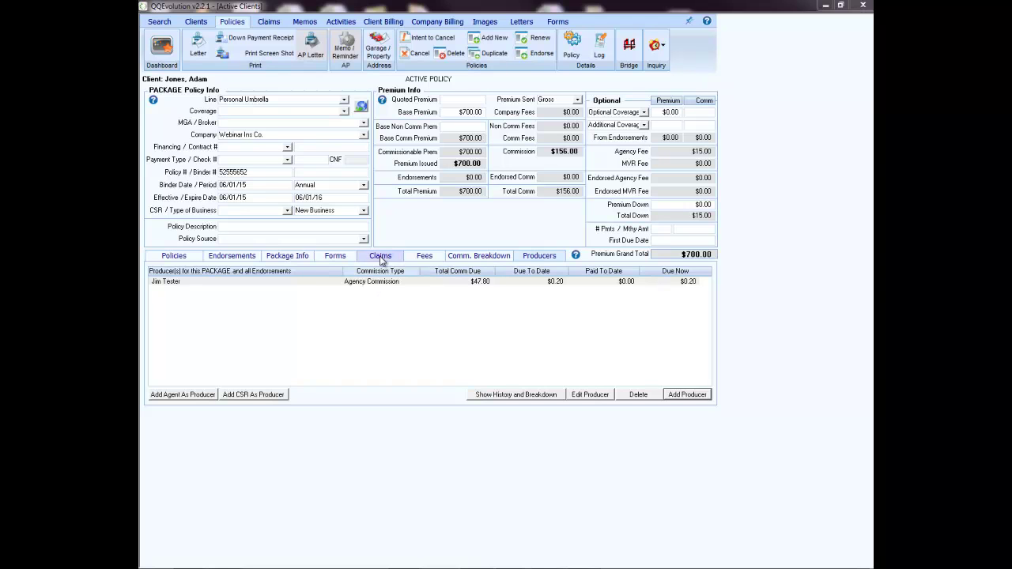
click(381, 257)
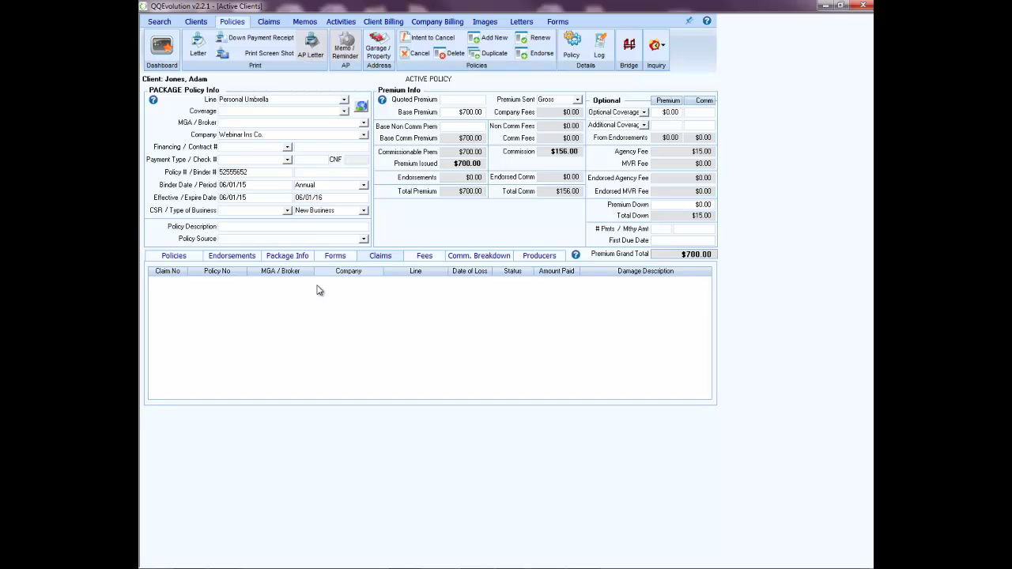
Step: Add a Credit Card agency fee to the Personal Umbrella policy and set its amount to $12.00
click(421, 257)
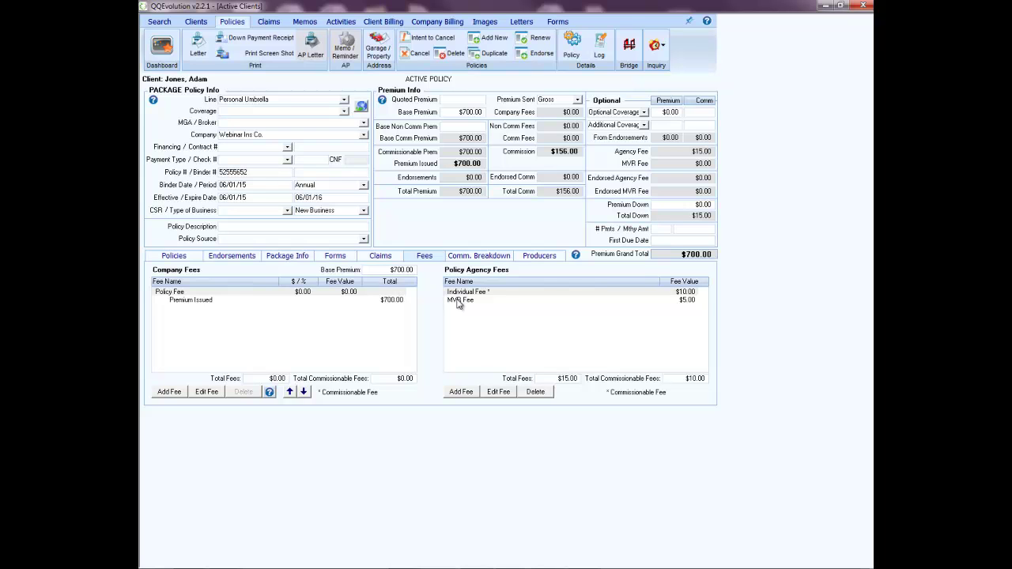
click(461, 393)
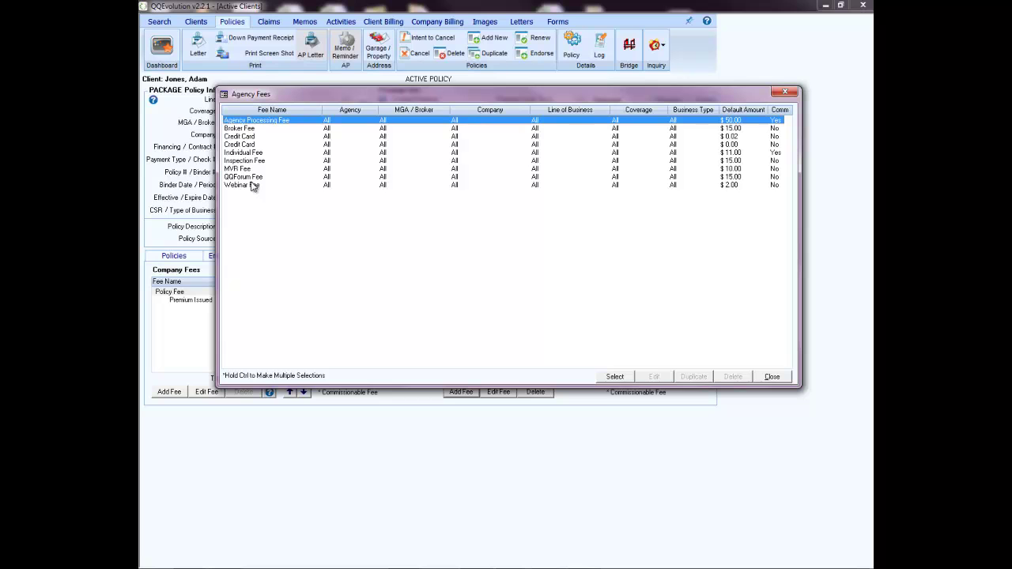
click(247, 136)
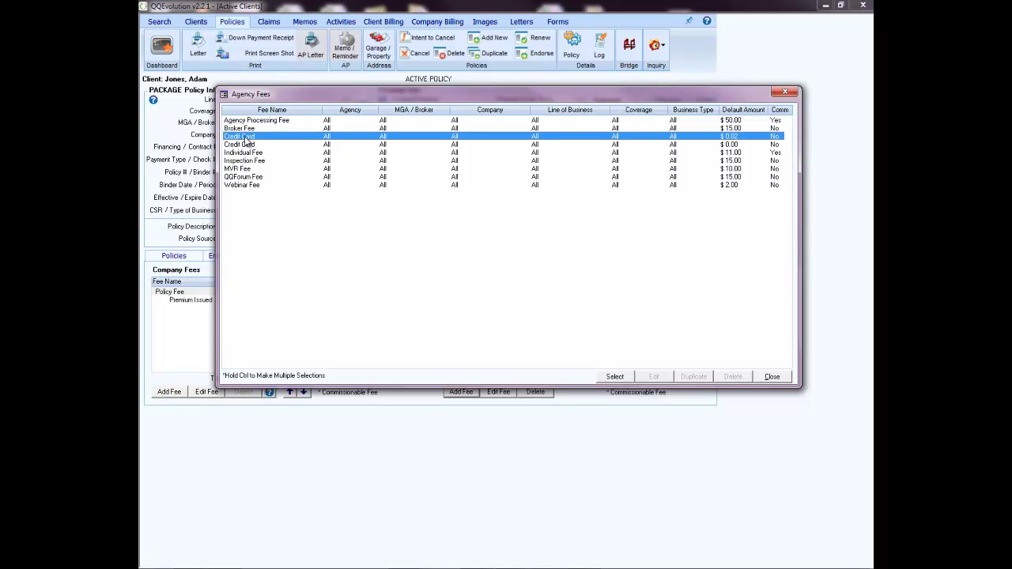
click(615, 377)
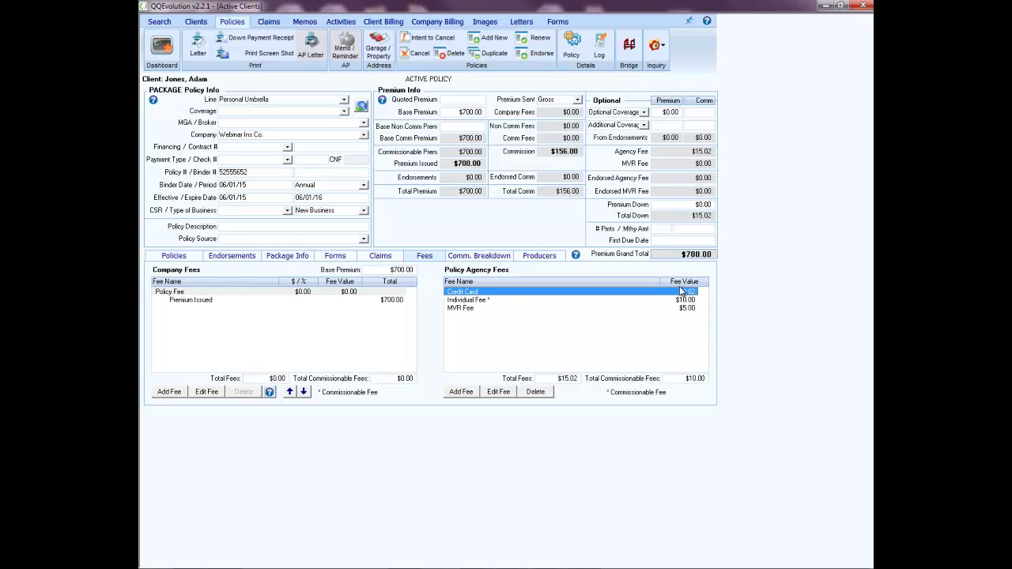
click(496, 392)
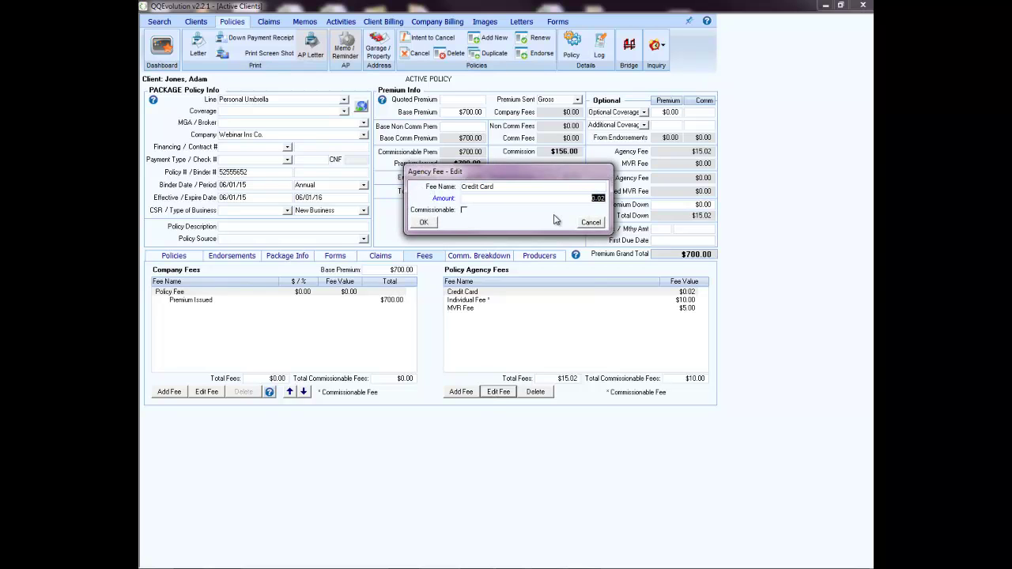
text(12)
click(423, 224)
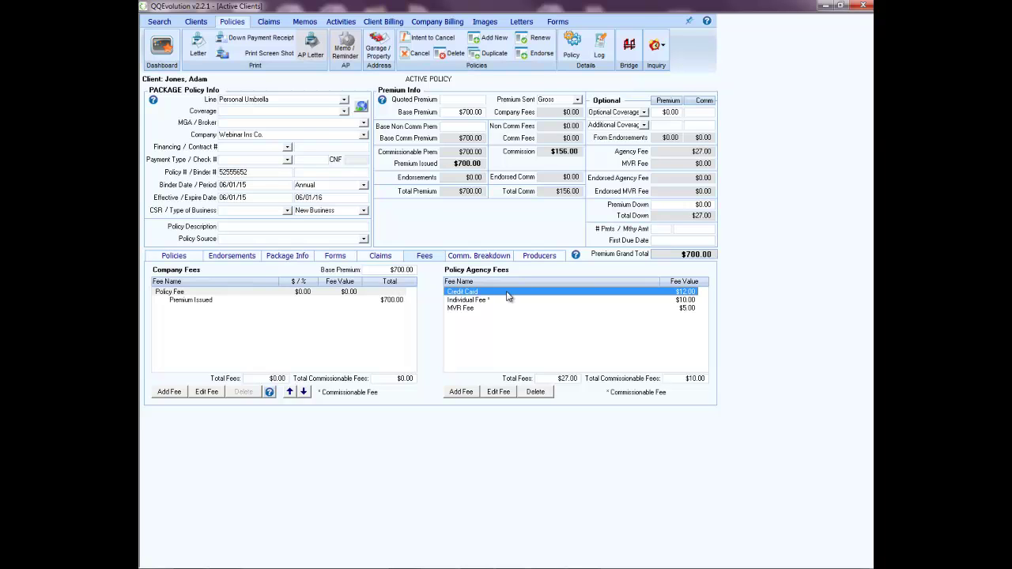
Step: Set the Default entry's percentage to 10.00 in the policy's commission breakdown
click(480, 255)
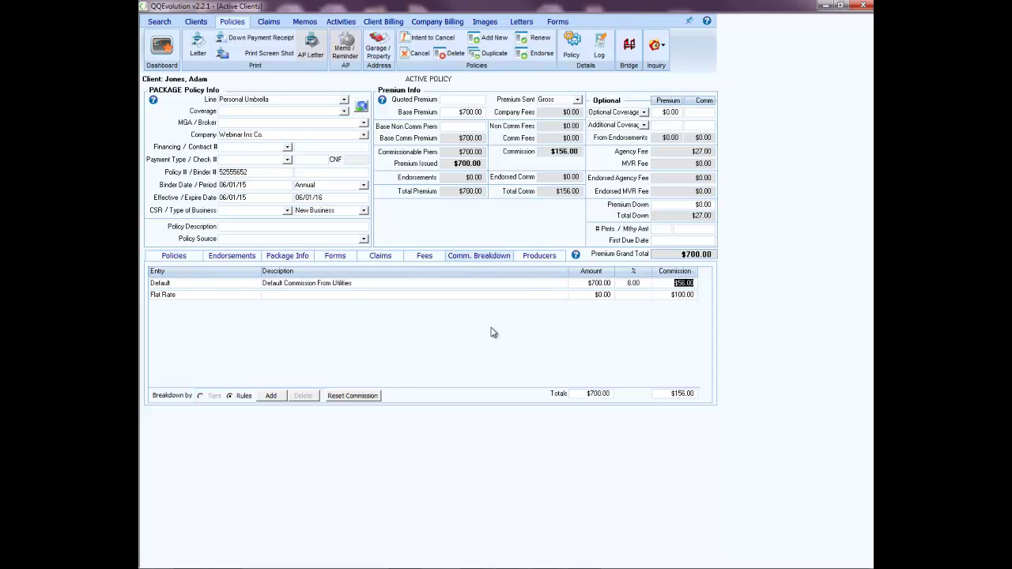
click(628, 283)
click(628, 283)
text(10.00)
key(Tab)
click(593, 284)
double_click(593, 284)
double_click(639, 284)
Step: Apply the Split Commission - Non Wind rule with the 15% rate to the commission breakdown
click(271, 397)
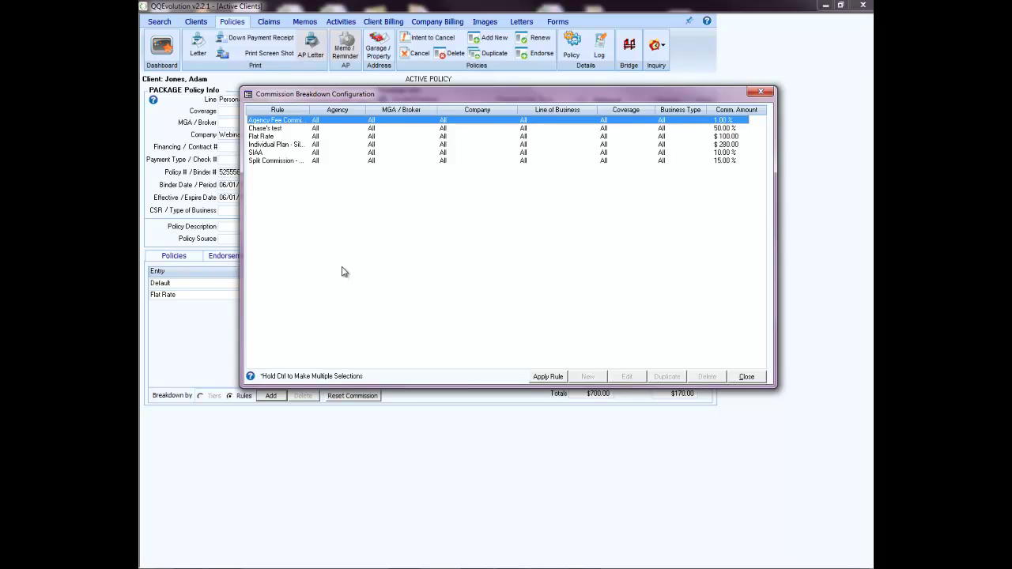
click(267, 129)
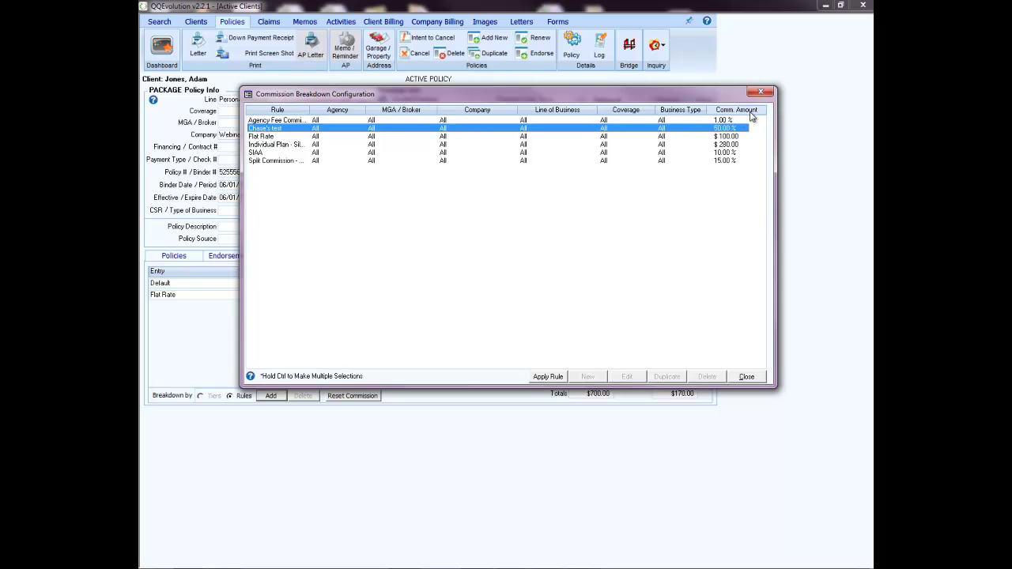
click(287, 146)
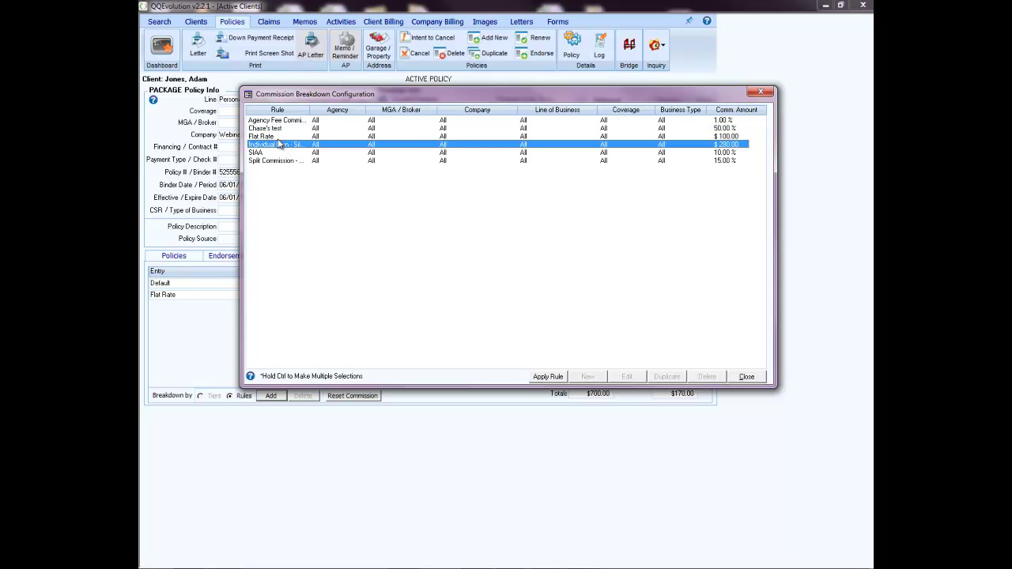
click(263, 162)
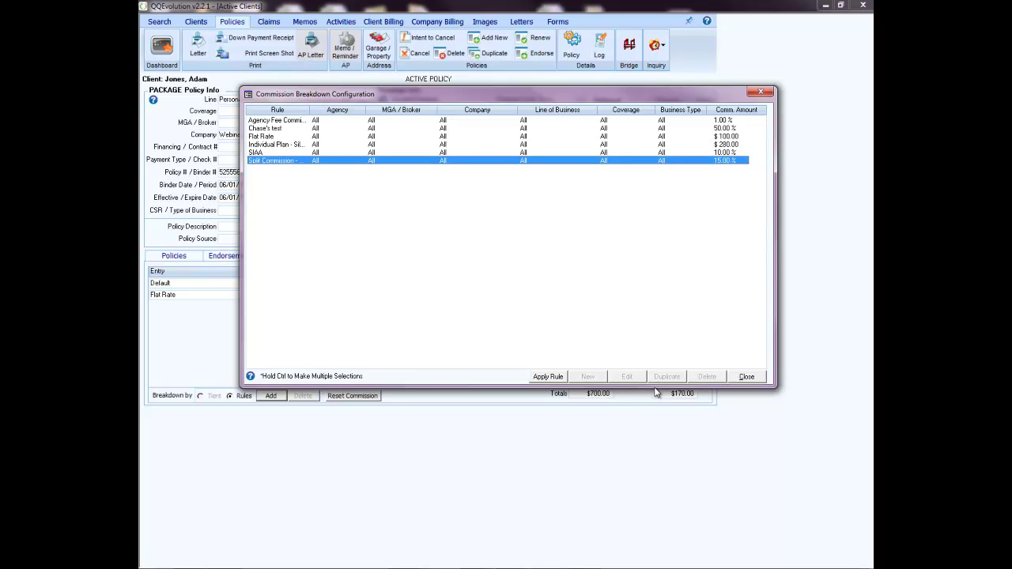
click(548, 377)
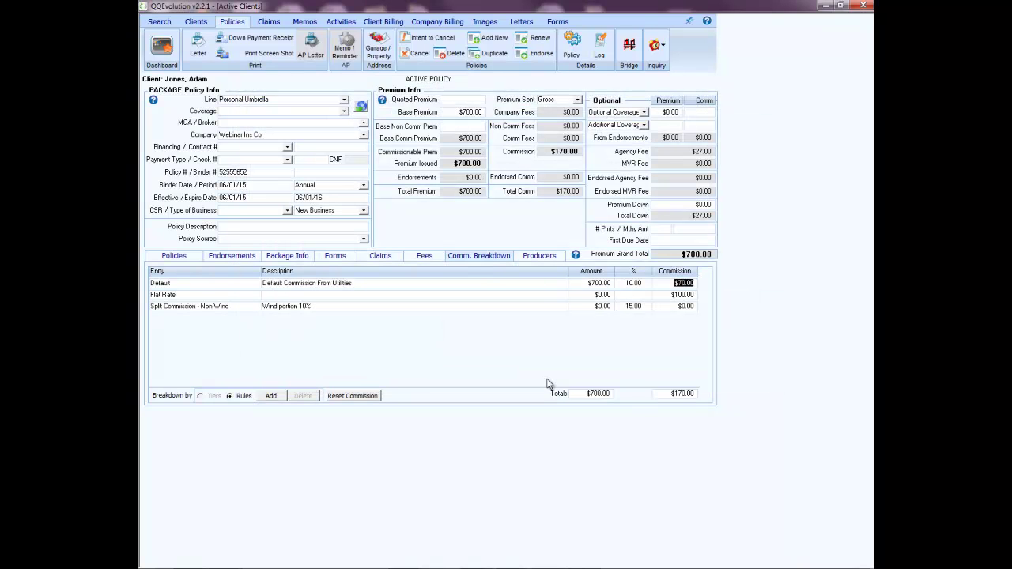
Step: Set the amount of the Split Commission - Non Wind entry to $200.00
click(610, 307)
click(632, 283)
click(601, 306)
text(200)
key(Return)
click(605, 283)
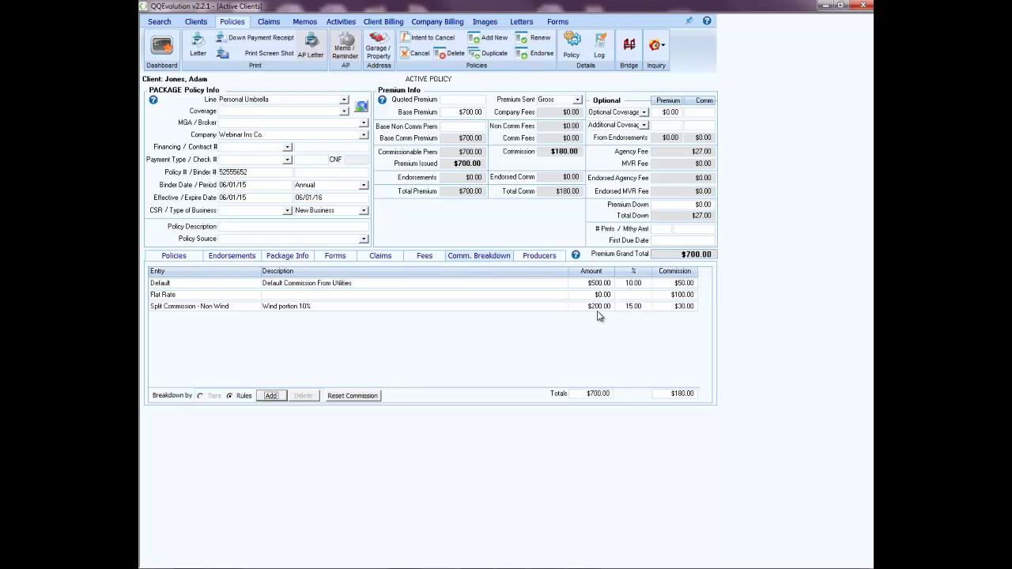
Step: Delete the Flat Rate entry from the commission breakdown
click(598, 306)
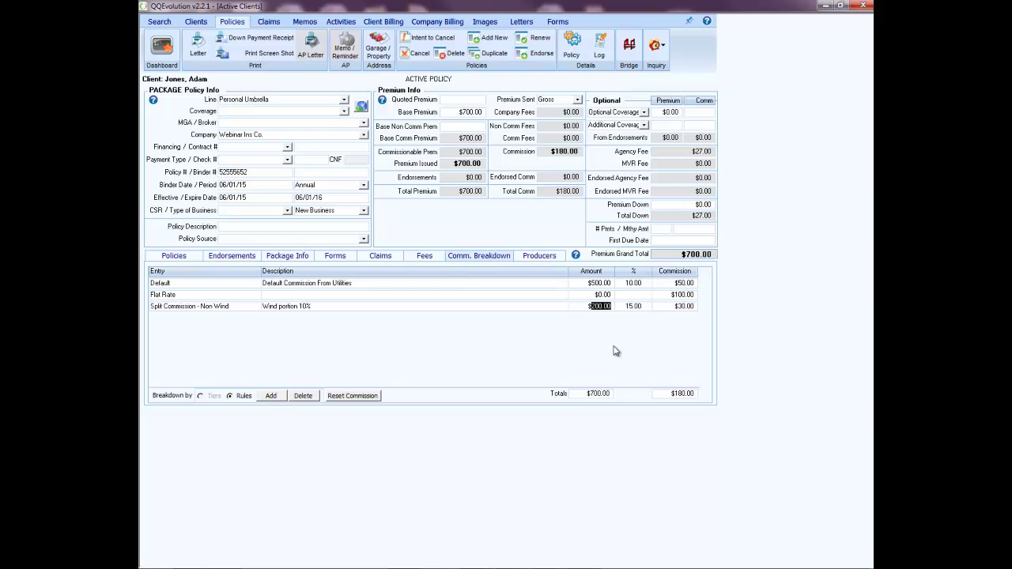
click(337, 307)
click(303, 396)
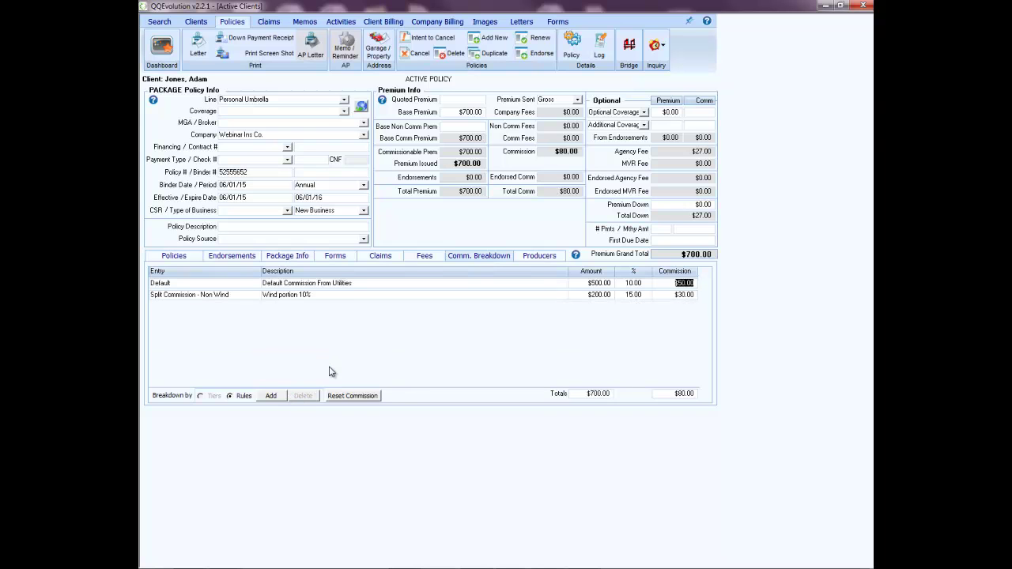
Step: View the package's producers and the commission terms offered when adding the agent as a producer, without saving
click(533, 259)
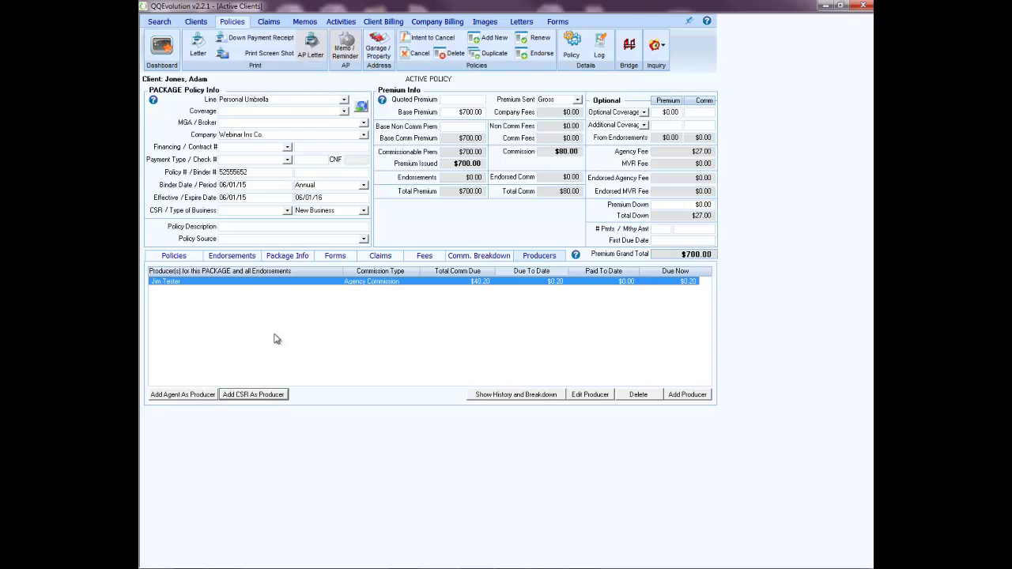
click(184, 397)
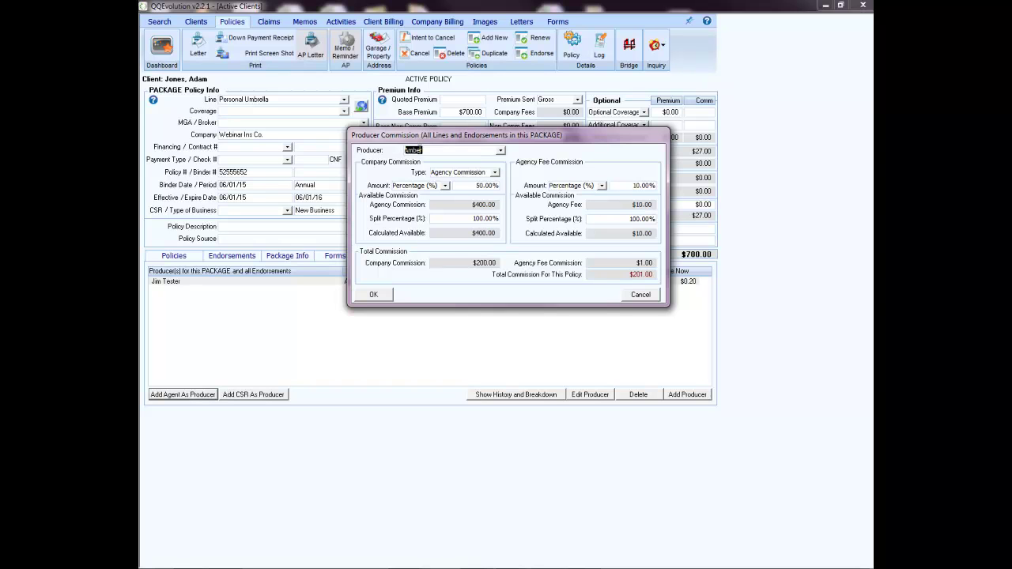
click(642, 295)
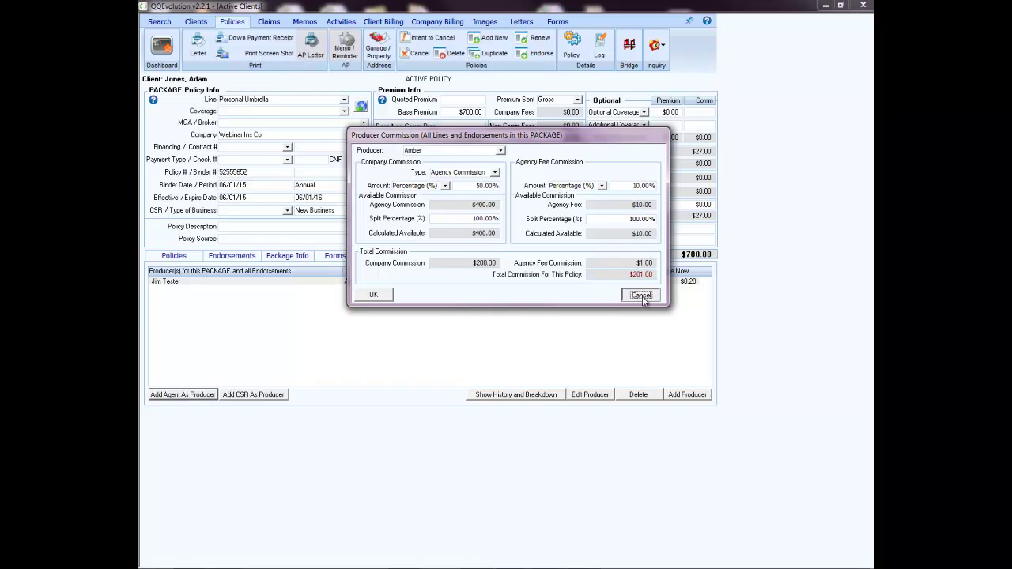
Step: Add a second producer to the package with an agency commission of 25.00%
click(679, 394)
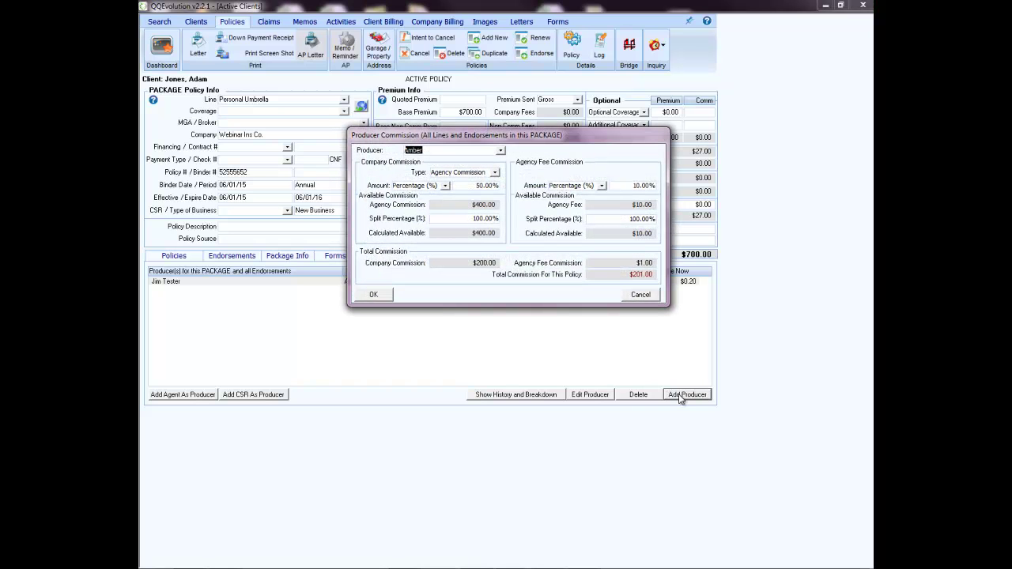
click(500, 152)
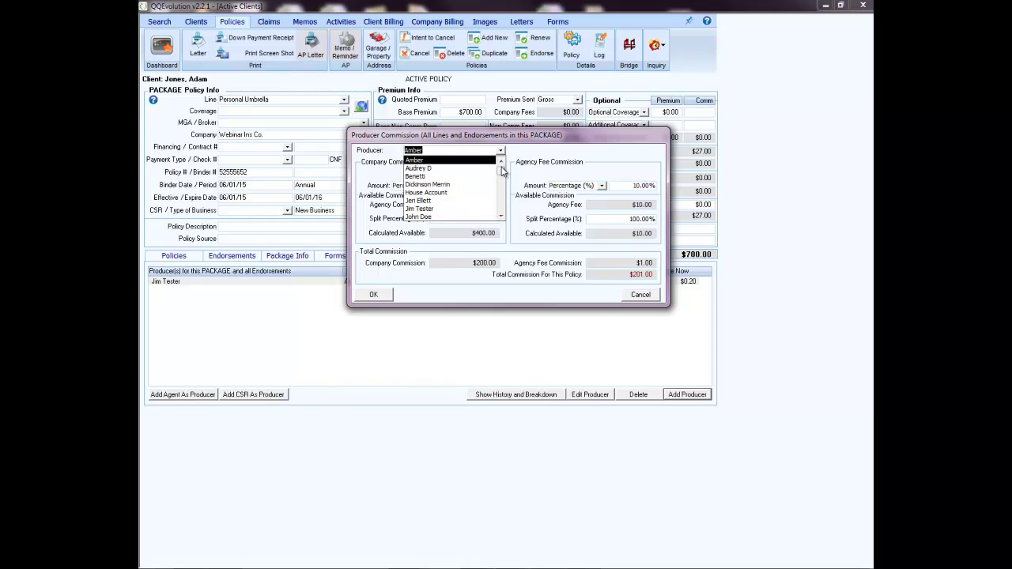
drag(502, 171, 502, 181)
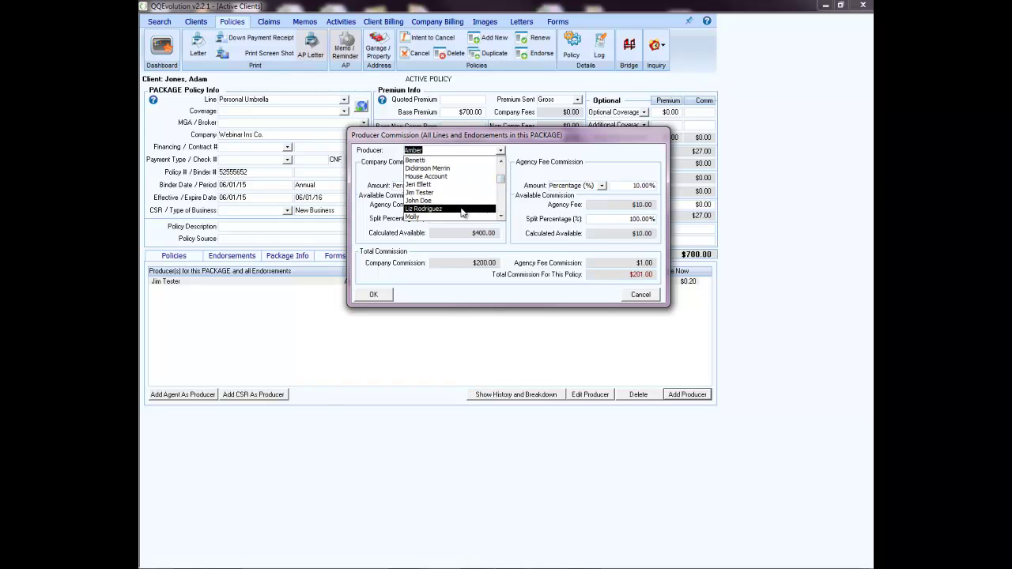
click(463, 208)
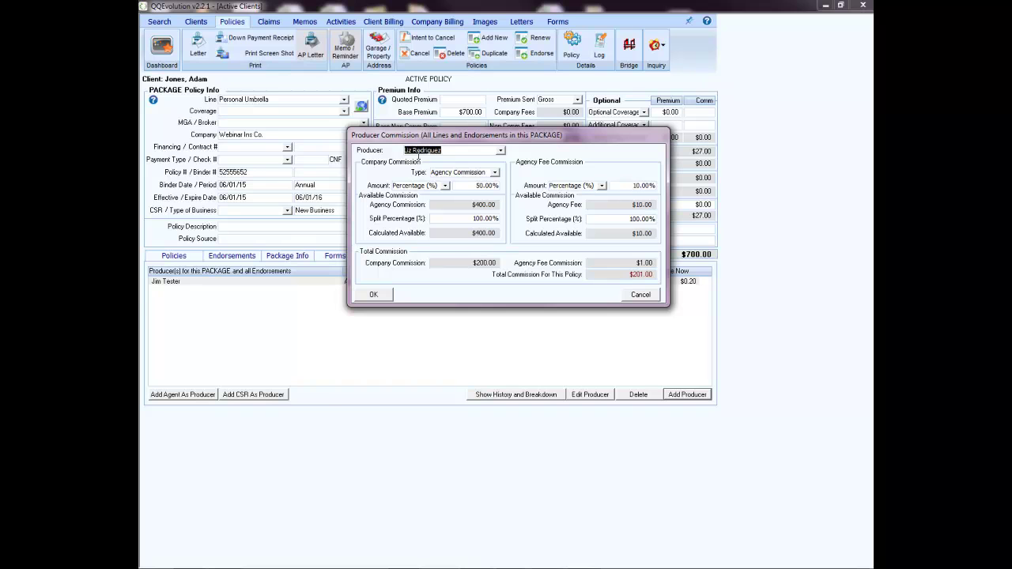
drag(471, 185, 496, 187)
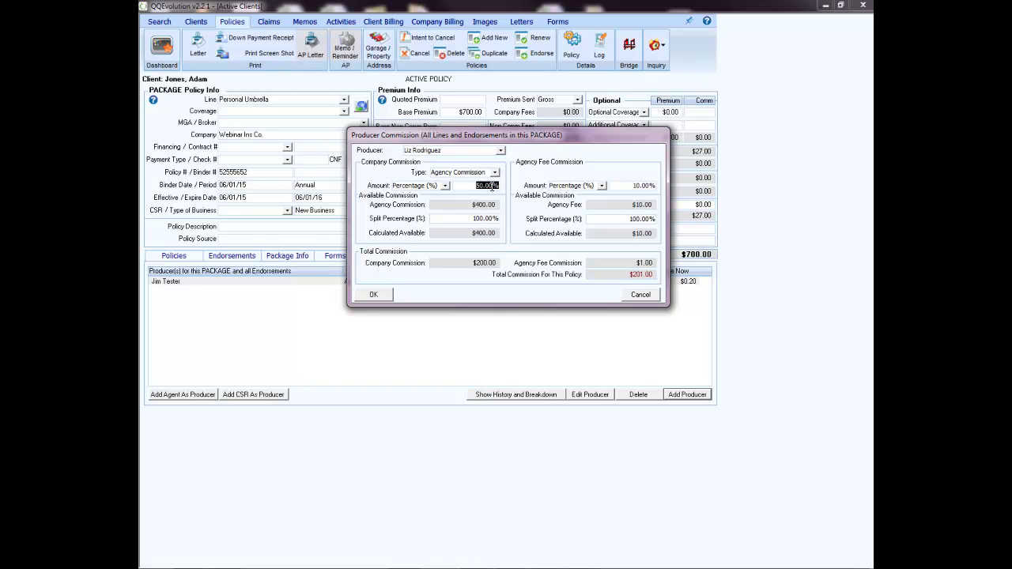
text(25.00)
key(Tab)
click(373, 294)
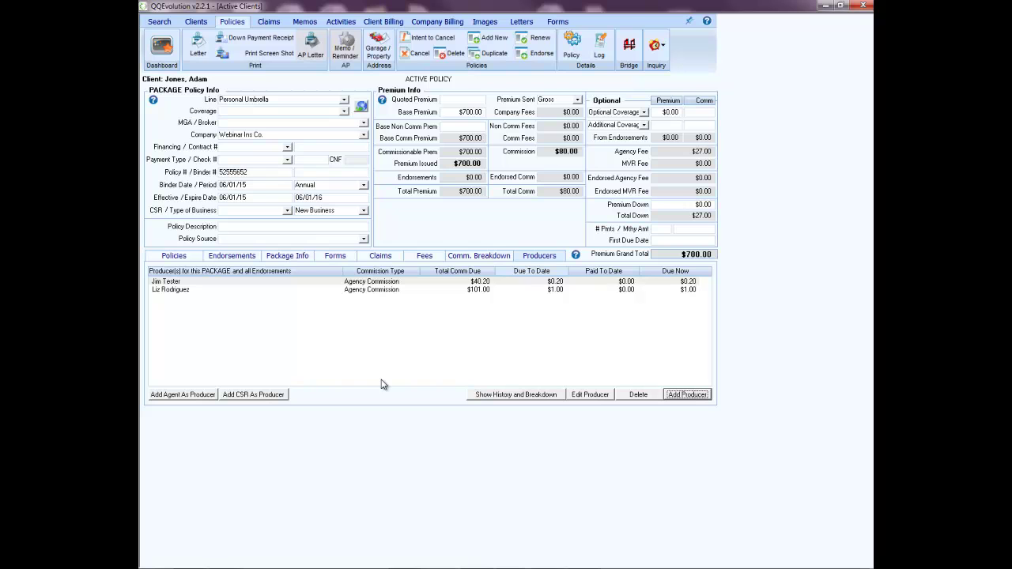
Step: Set the first listed producer's company commission percentage to 25.00%
click(368, 283)
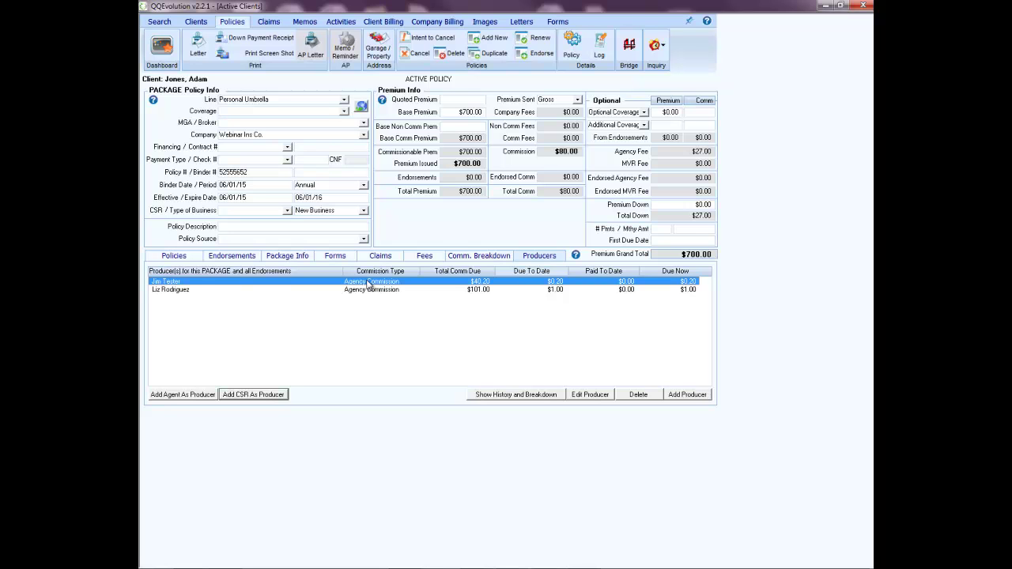
double_click(369, 283)
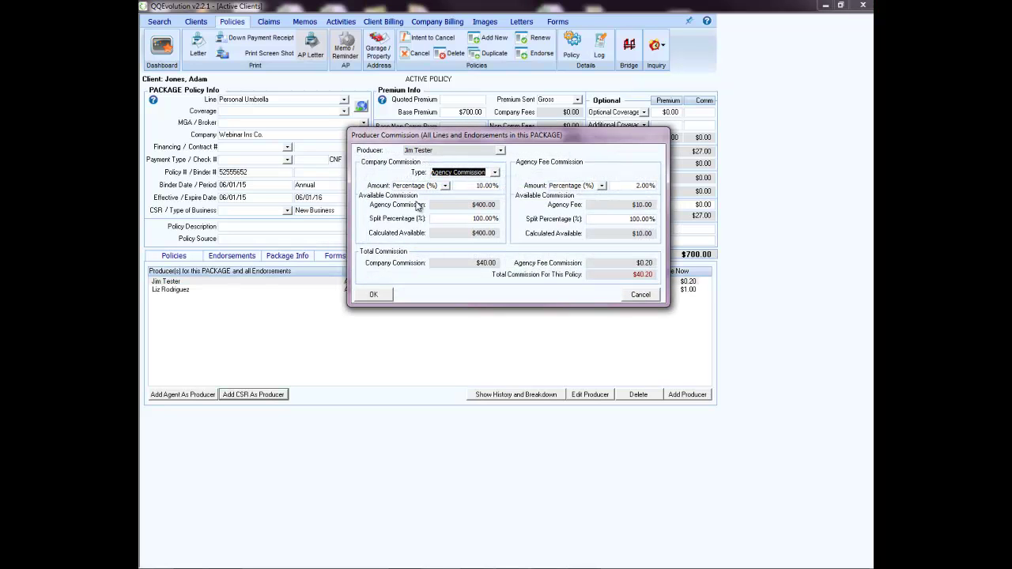
click(478, 186)
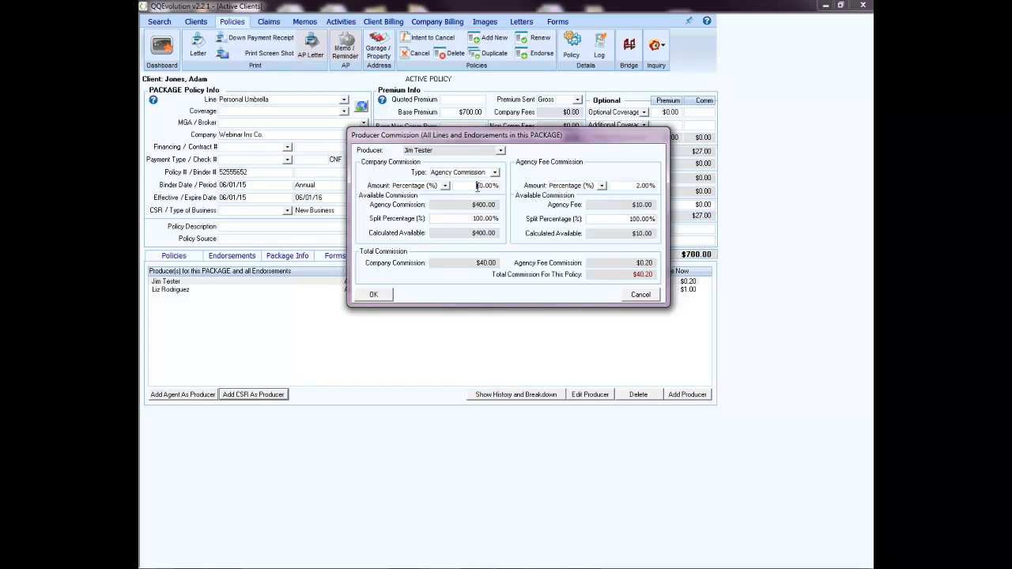
text(25.00)
click(375, 294)
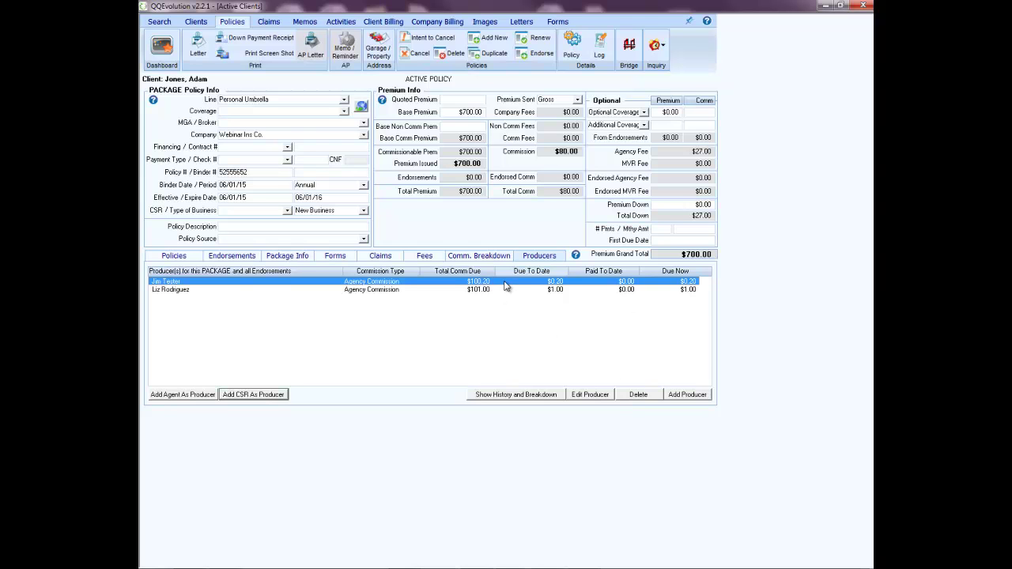
Step: Delete the first listed producer from the package
click(639, 394)
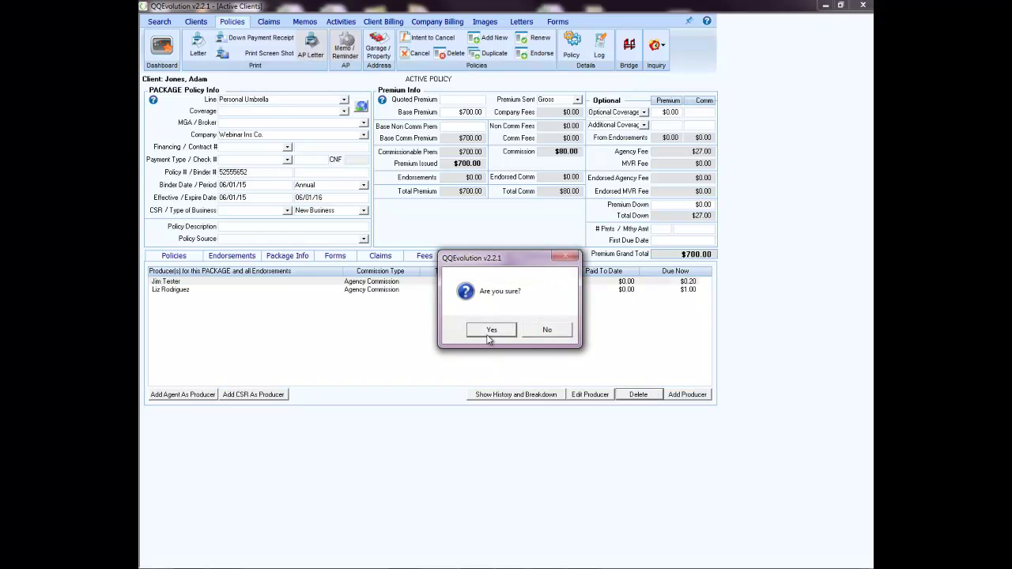
click(490, 329)
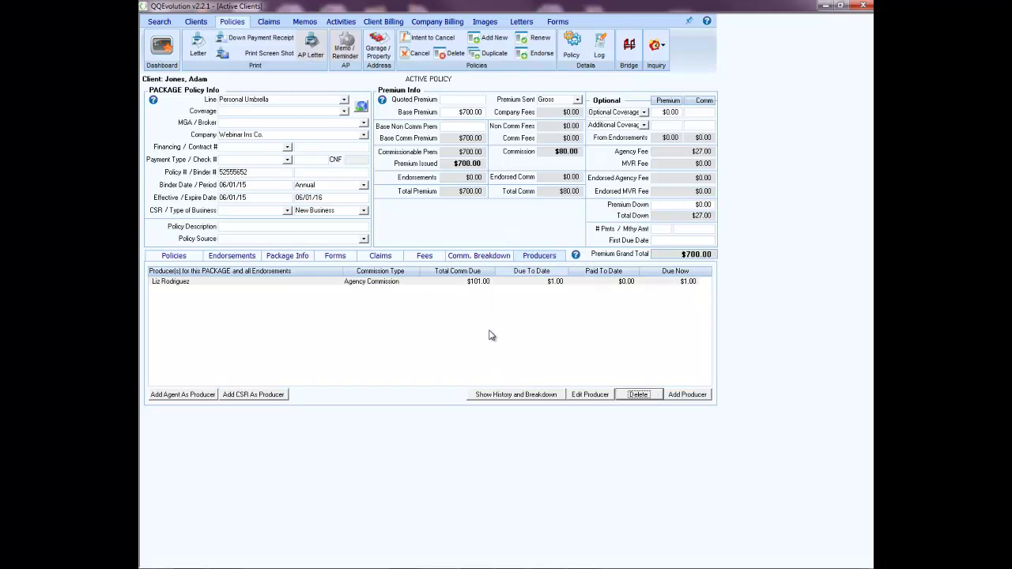